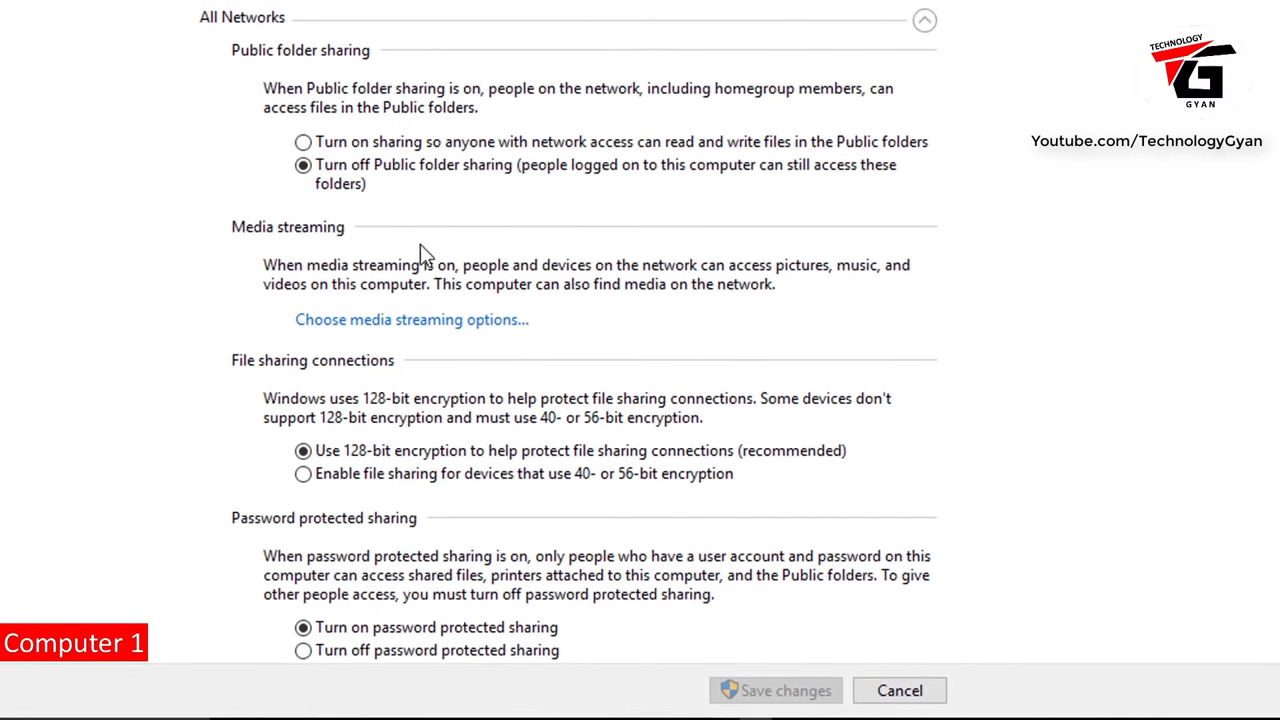
# Step: Turn on Public folder sharing and turn off password protected sharing for all networks, saving the changes
pyautogui.click(298, 136)
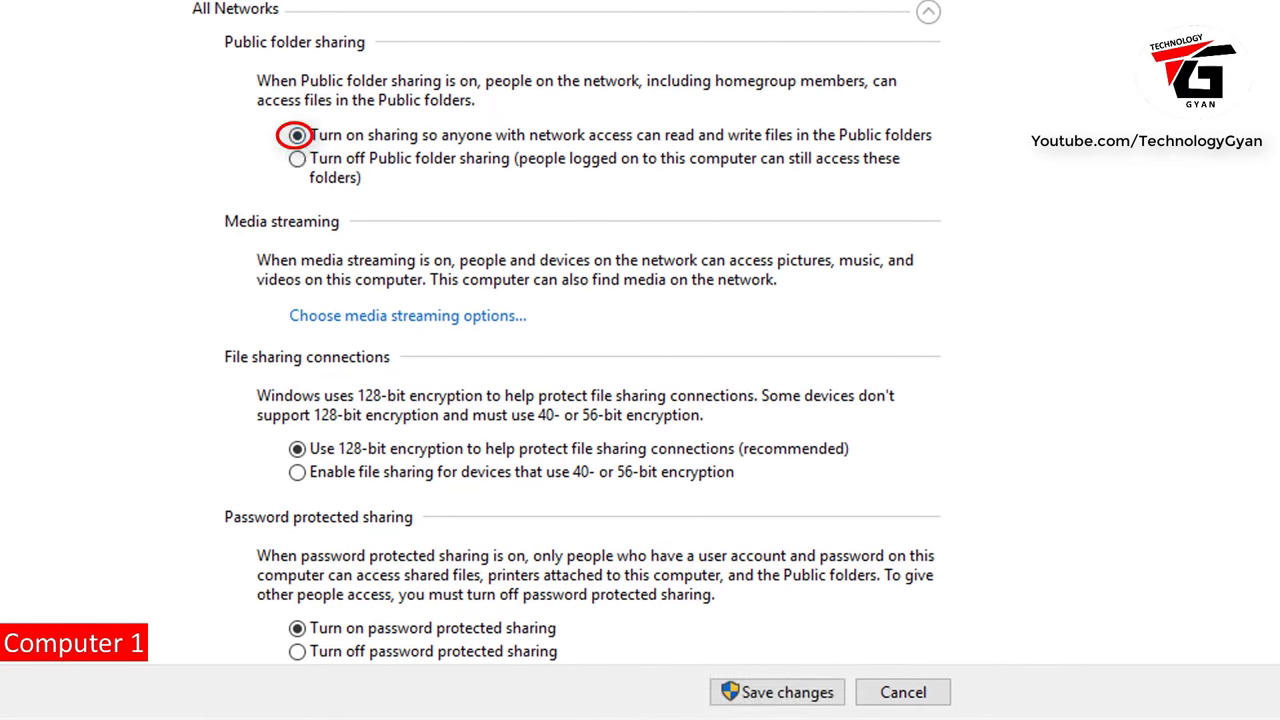
pyautogui.scroll(-1, 690, 425)
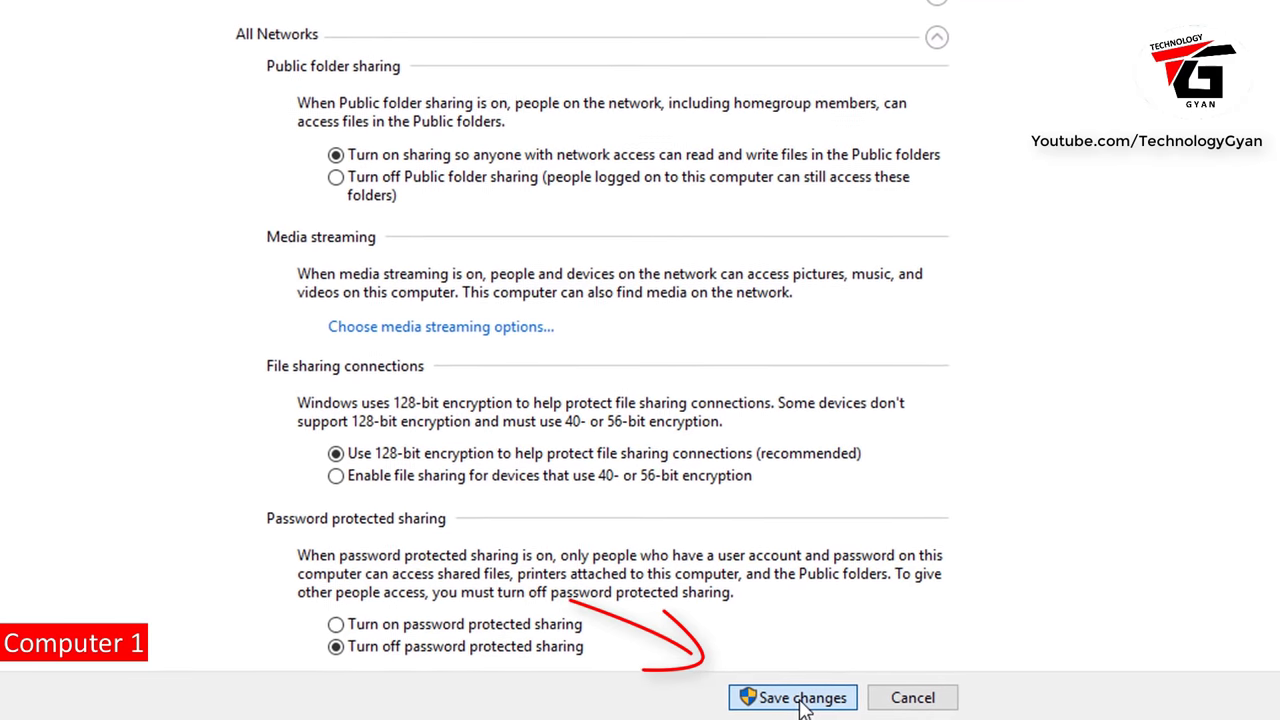
pyautogui.click(805, 704)
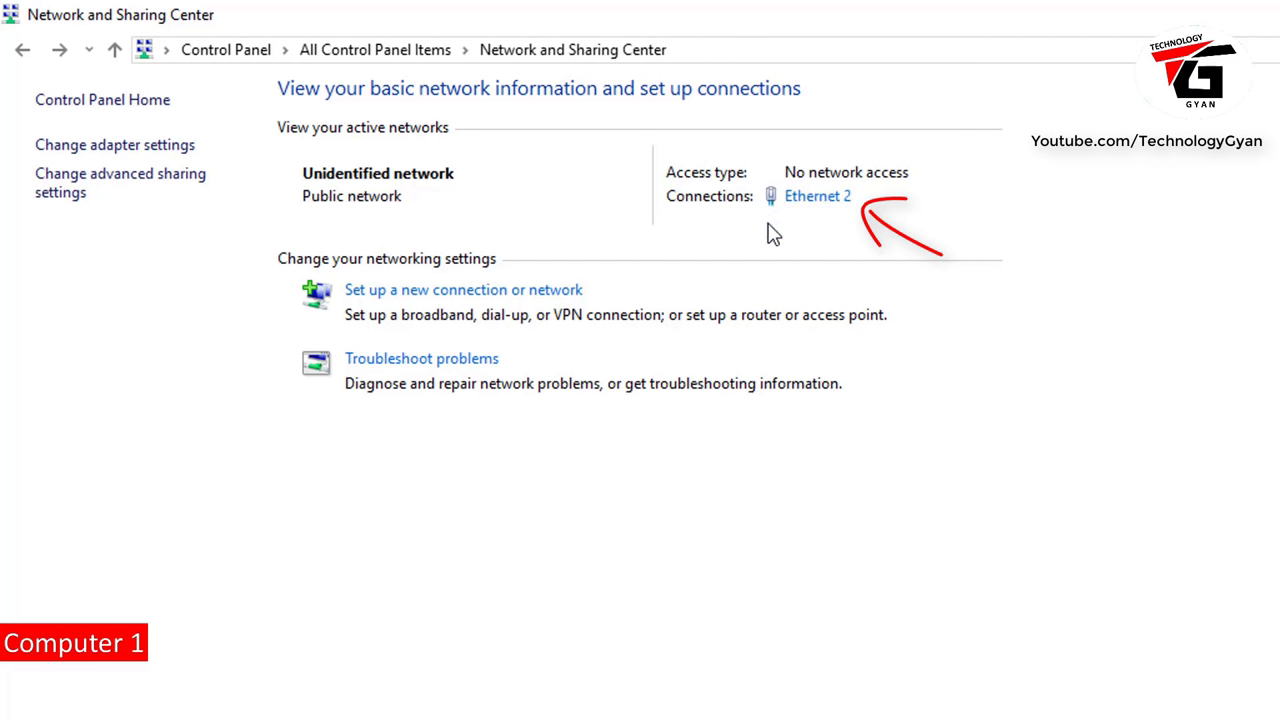
# Step: Assign the Ethernet 2 connection a manual IPv4 address of 192.168.1.1 with subnet mask 255.255.255.0
pyautogui.click(828, 204)
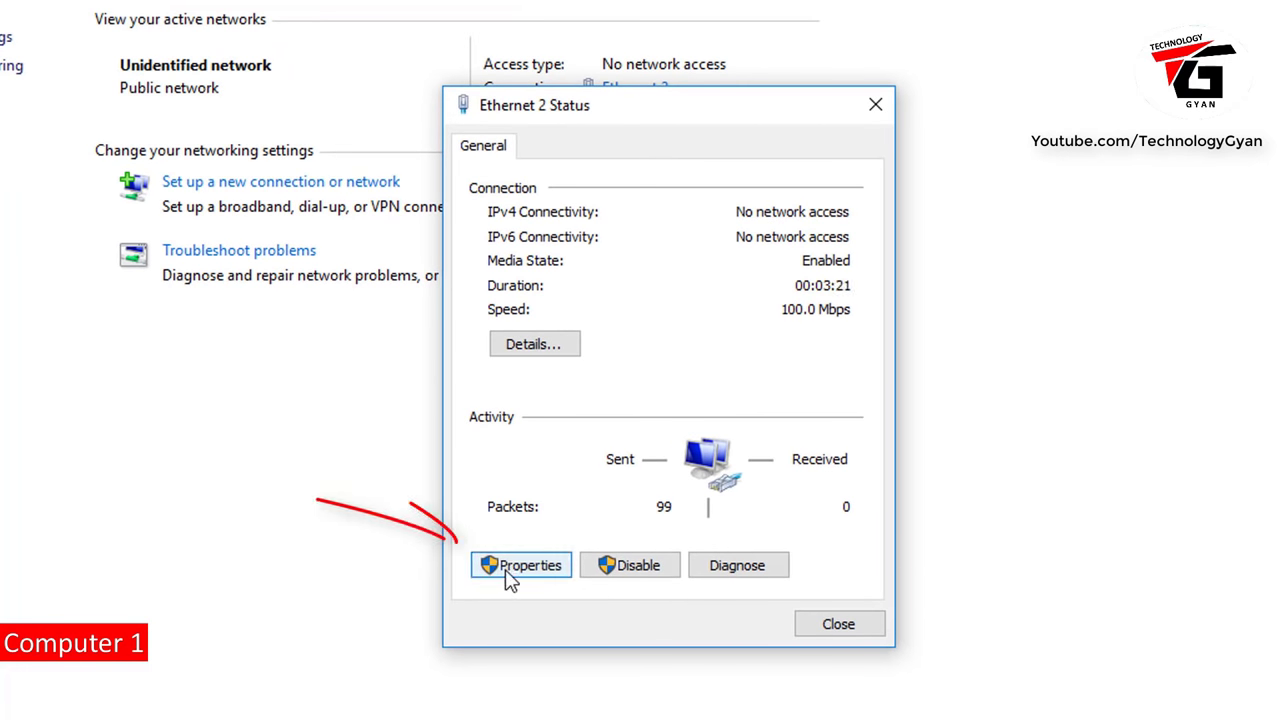
pyautogui.click(507, 573)
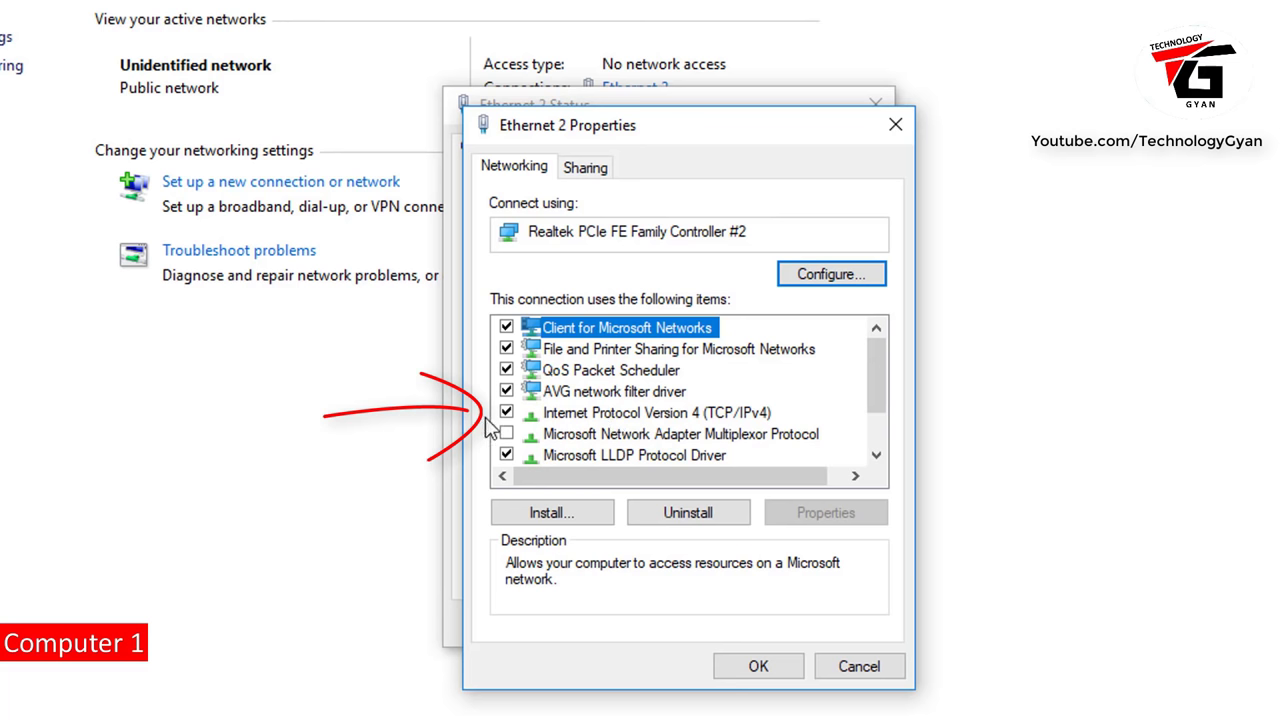
pyautogui.doubleClick(648, 414)
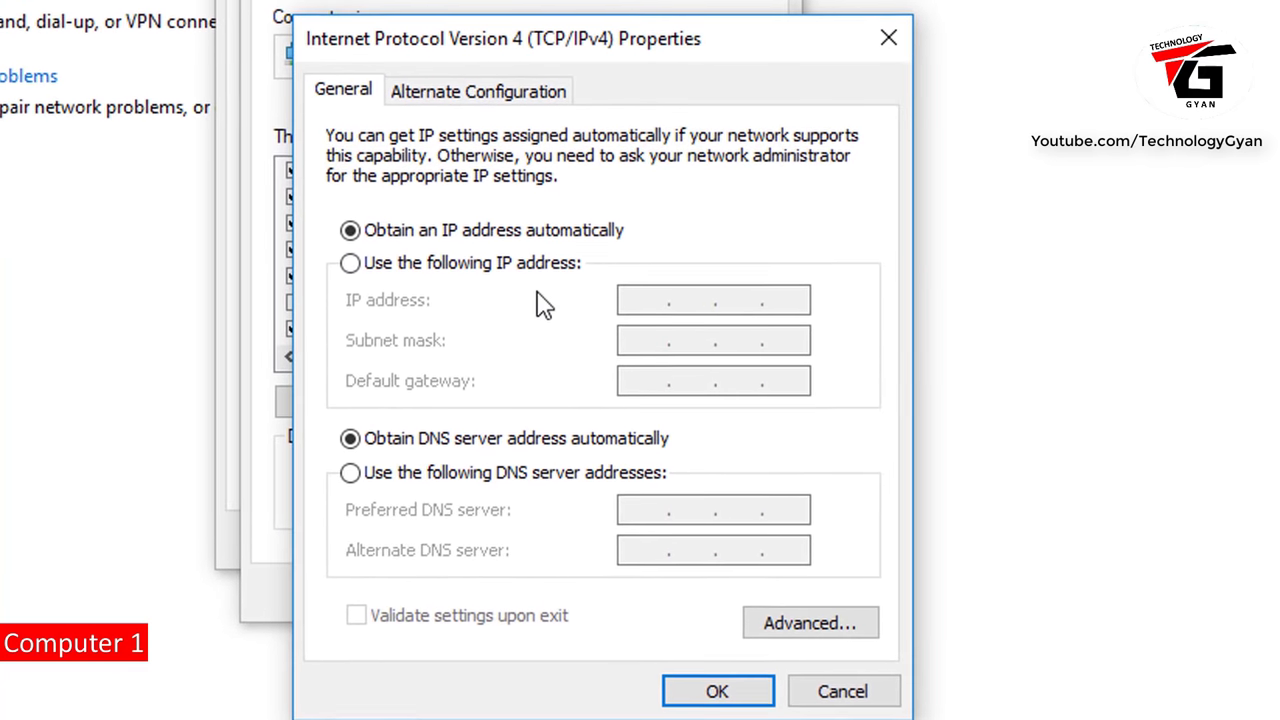
pyautogui.click(350, 264)
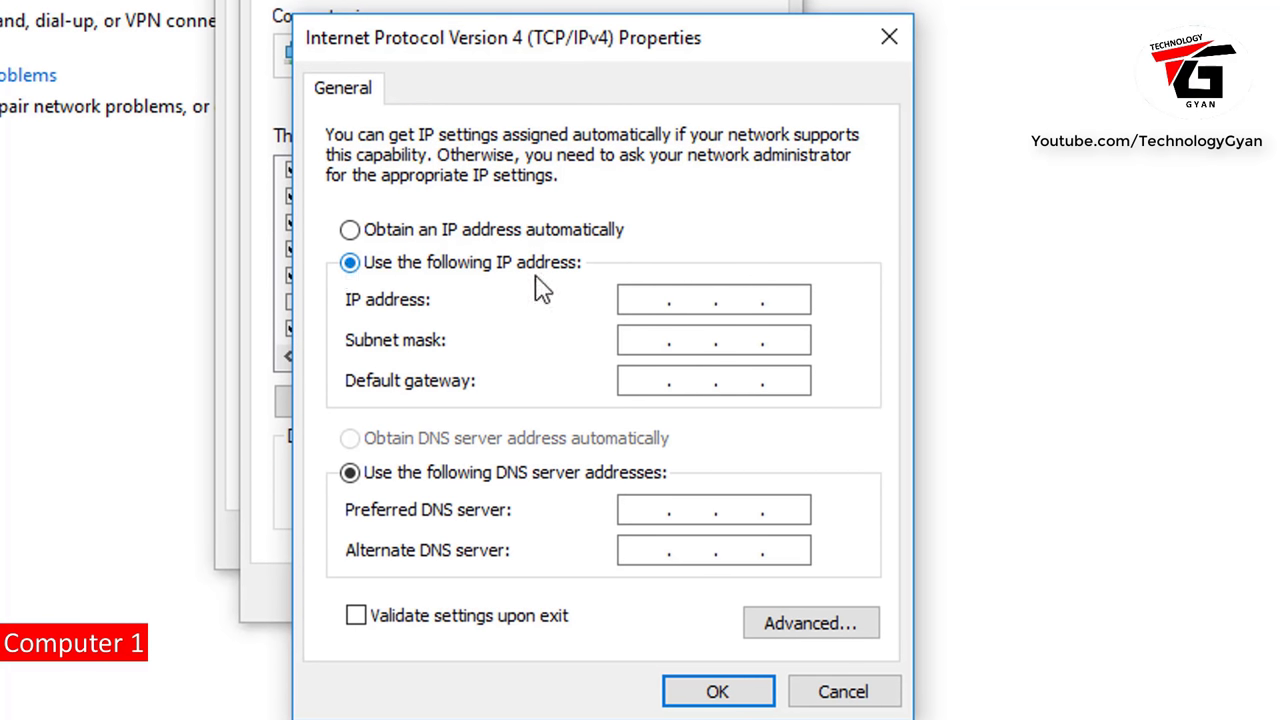
pyautogui.click(646, 300)
pyautogui.write('192 . 168 . ')
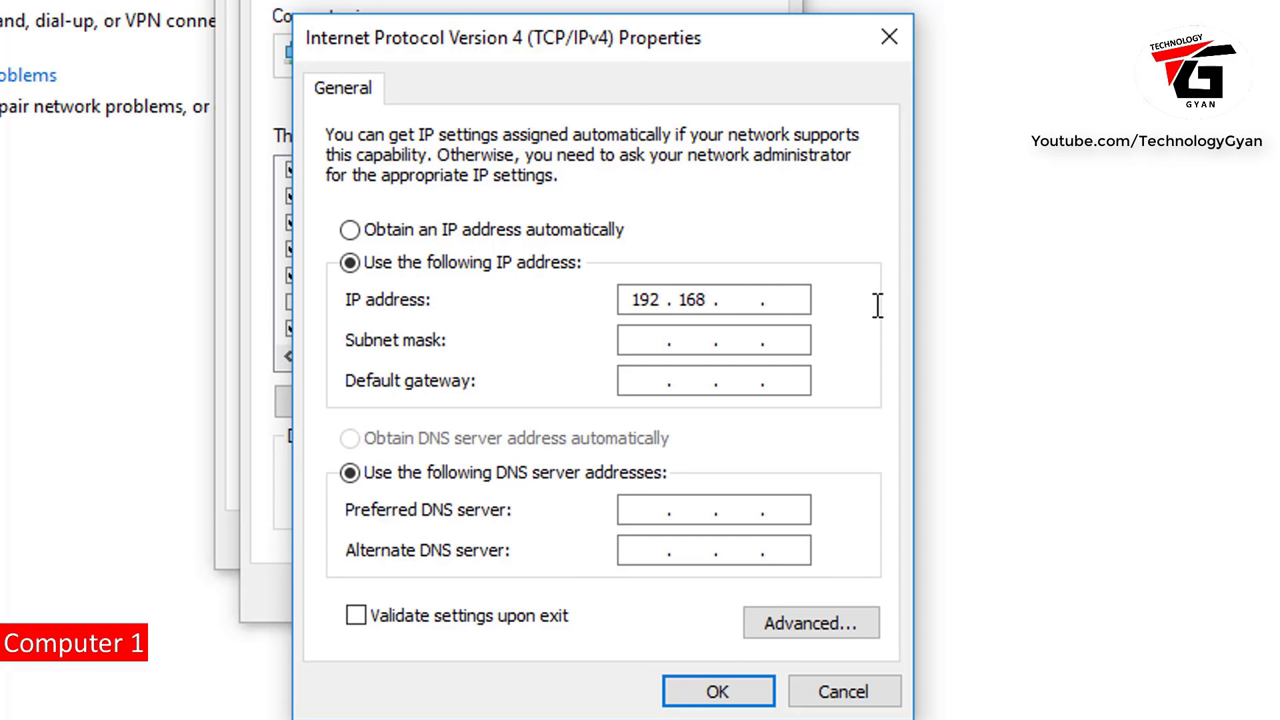
pyautogui.write('1 . 1')
pyautogui.click(634, 337)
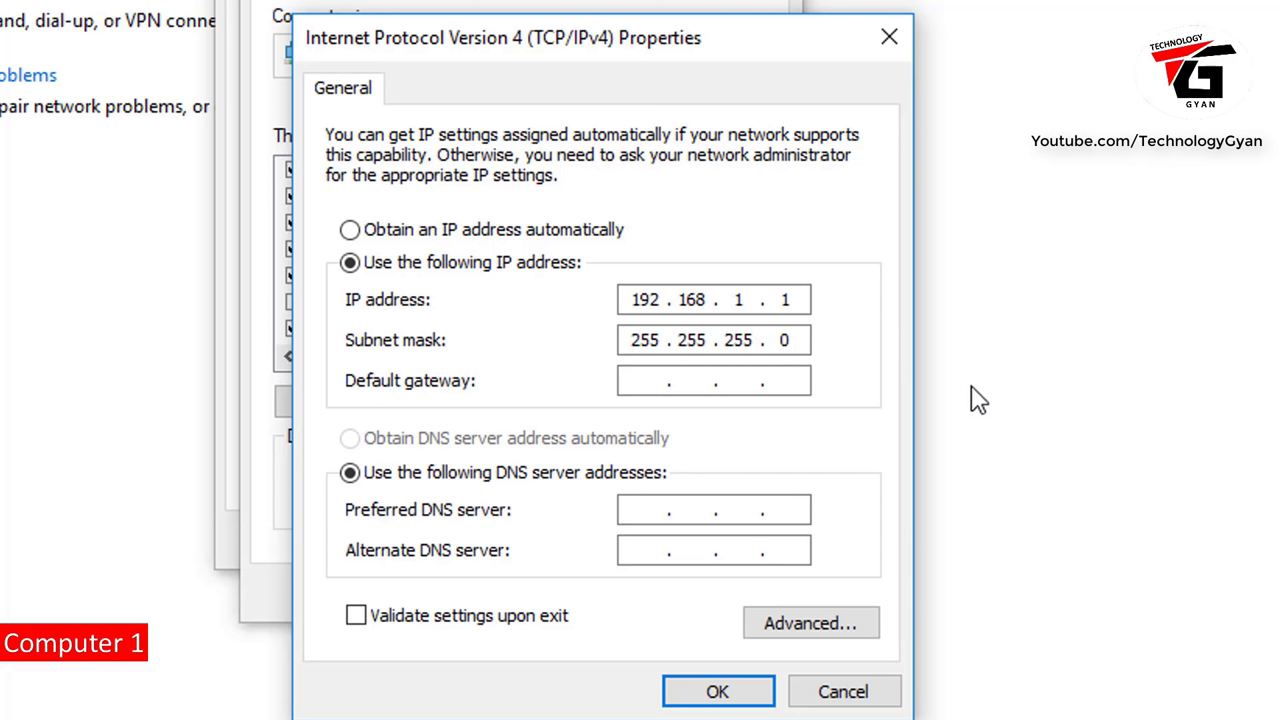
# Step: Set the default gateway to 192.168.1.2 and the preferred DNS server to 8.8.8.8, then apply the Ethernet 2 settings and close its dialogs
pyautogui.write('192 . 168 . 1 . 2')
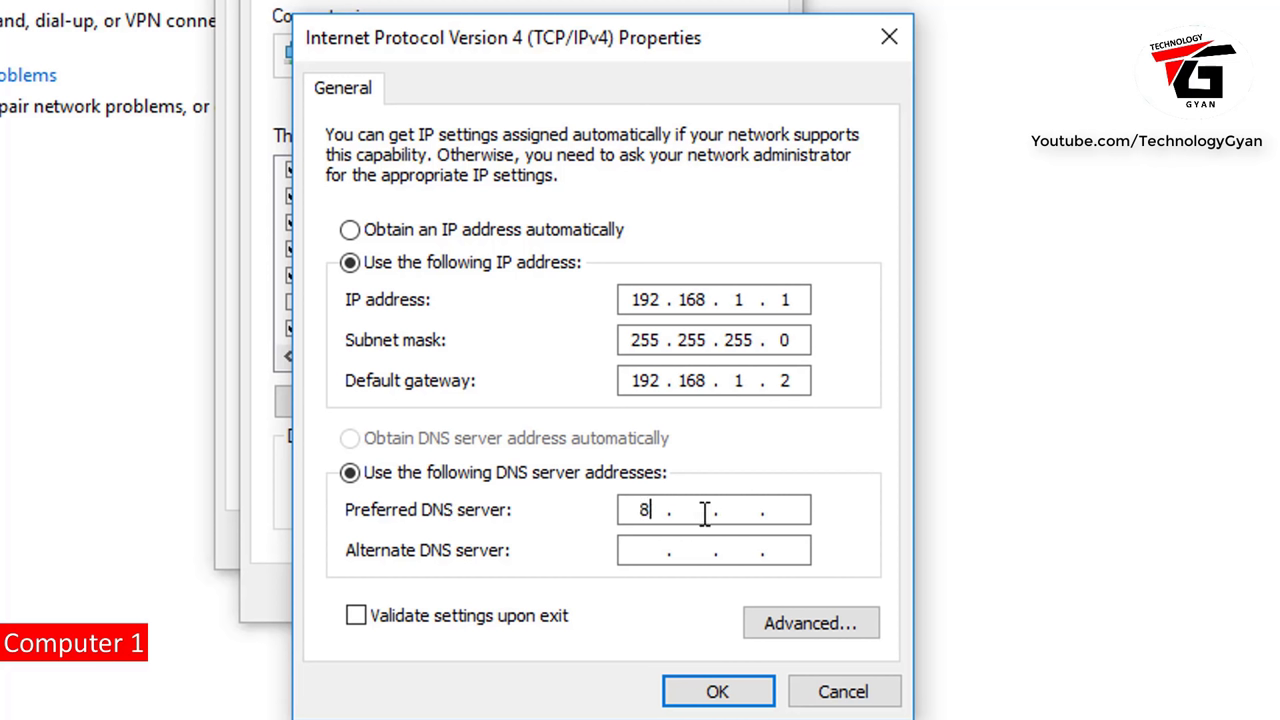
pyautogui.write('.8.8')
pyautogui.click(718, 692)
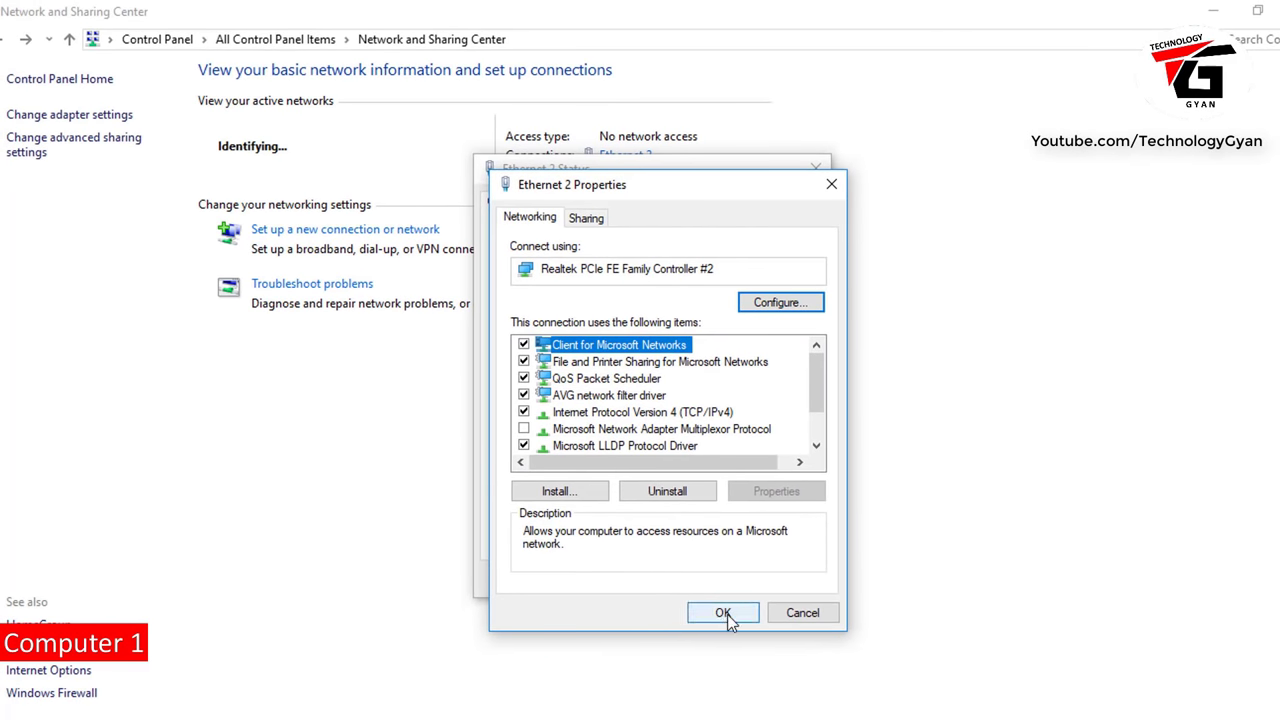
pyautogui.click(727, 614)
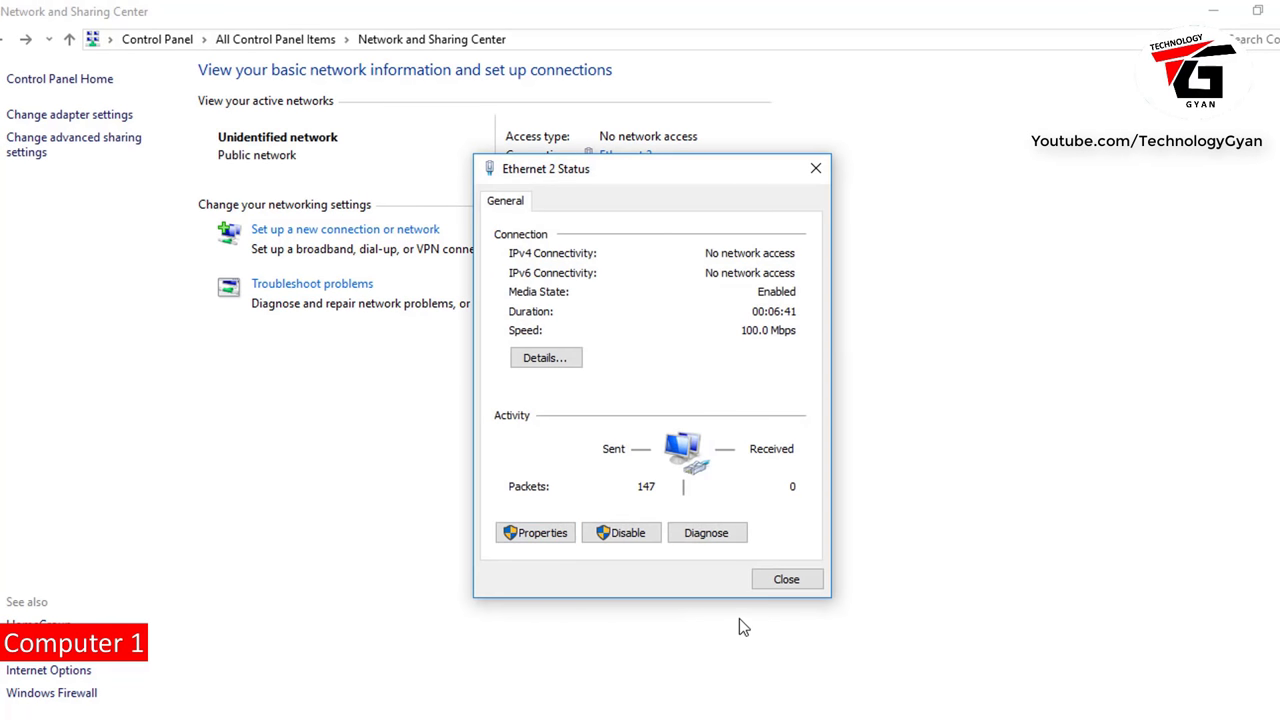
pyautogui.click(786, 580)
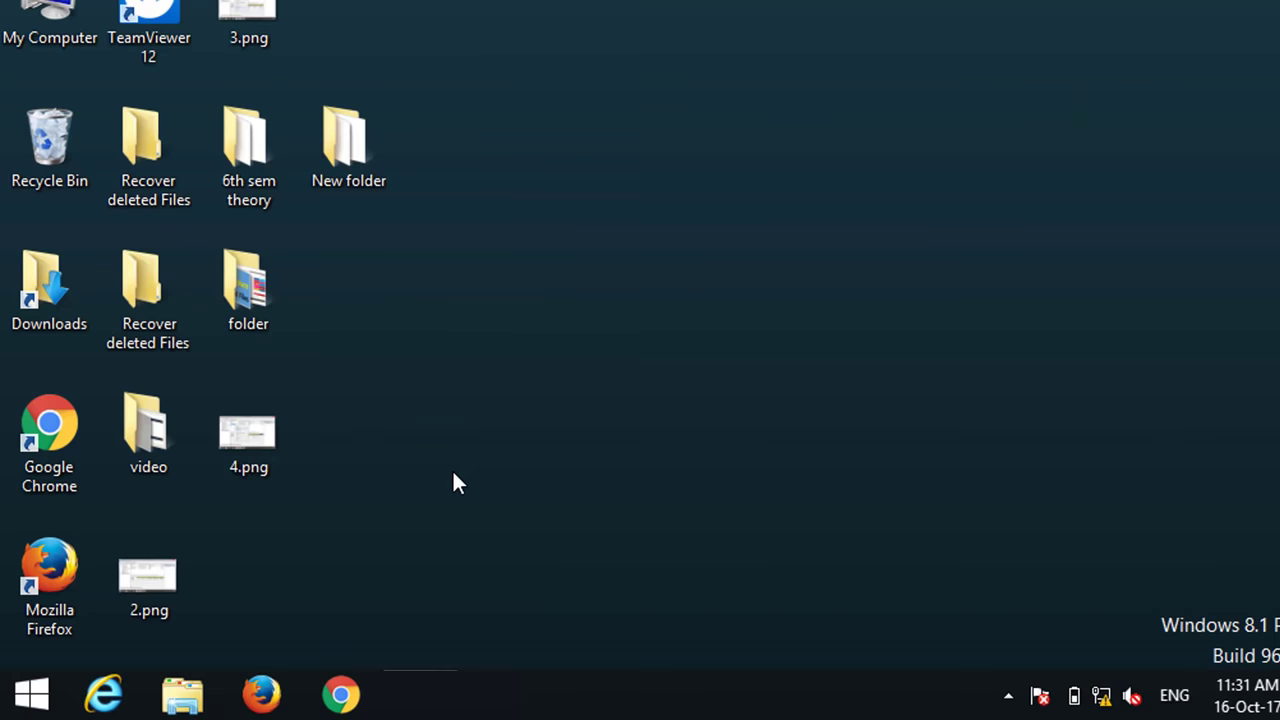
# Step: On the second computer, open the advanced sharing settings from the Control Panel's Network and Sharing Center
pyautogui.press('super')
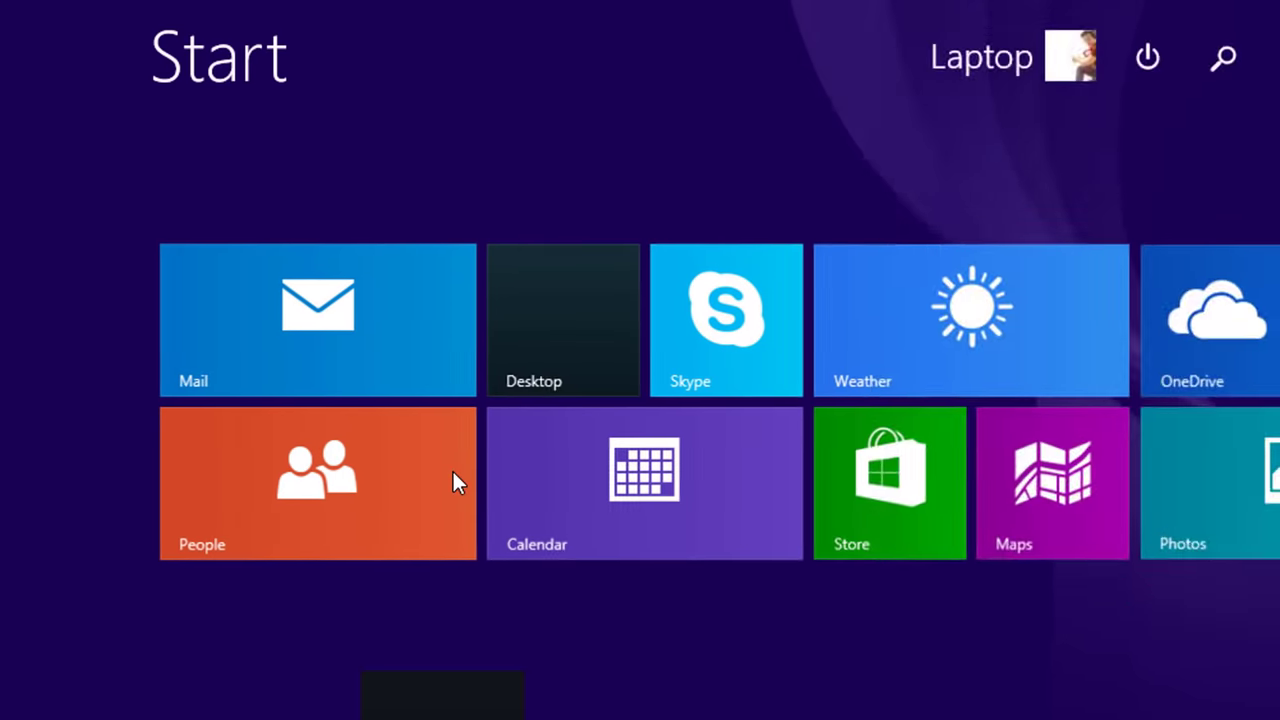
pyautogui.write('contr')
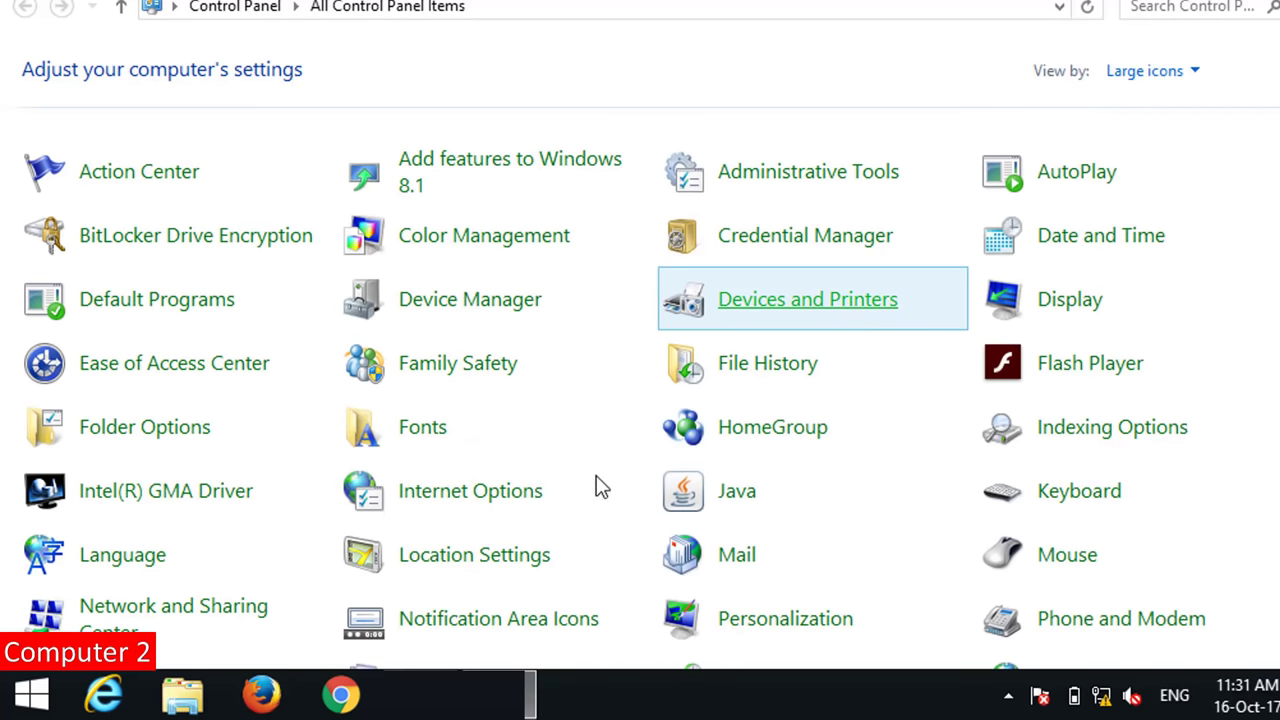
pyautogui.click(166, 632)
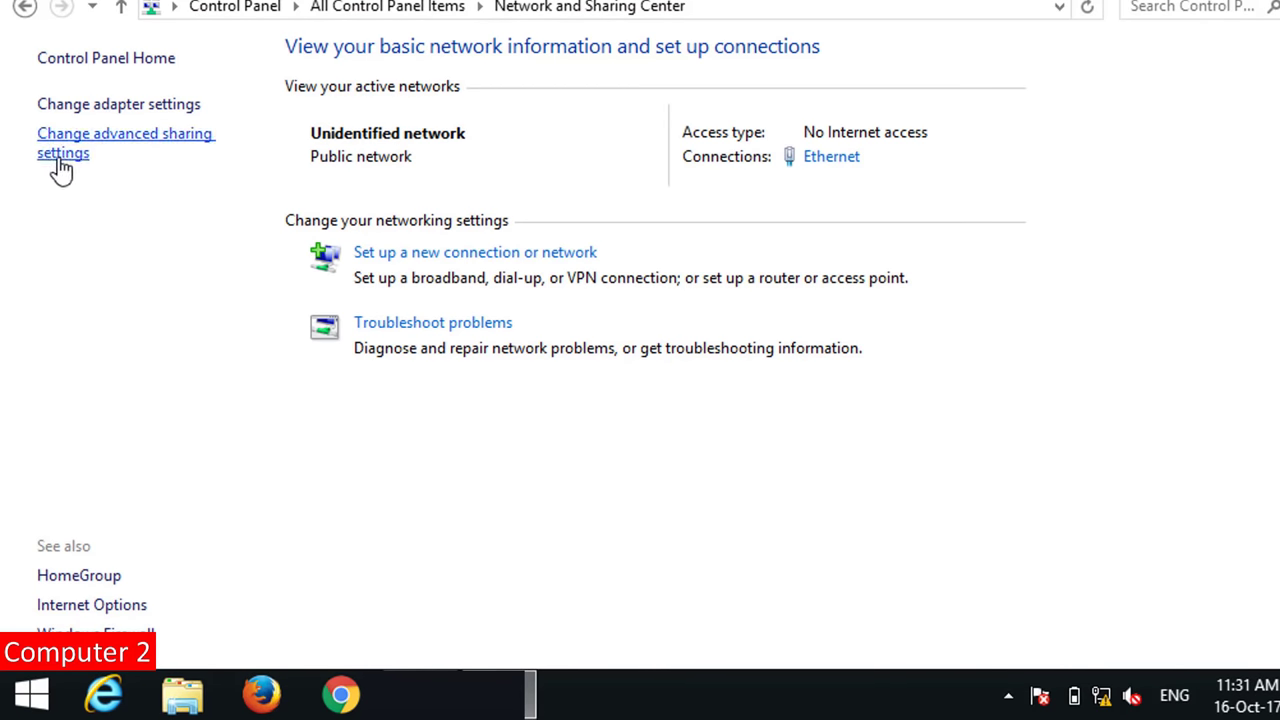
pyautogui.click(58, 155)
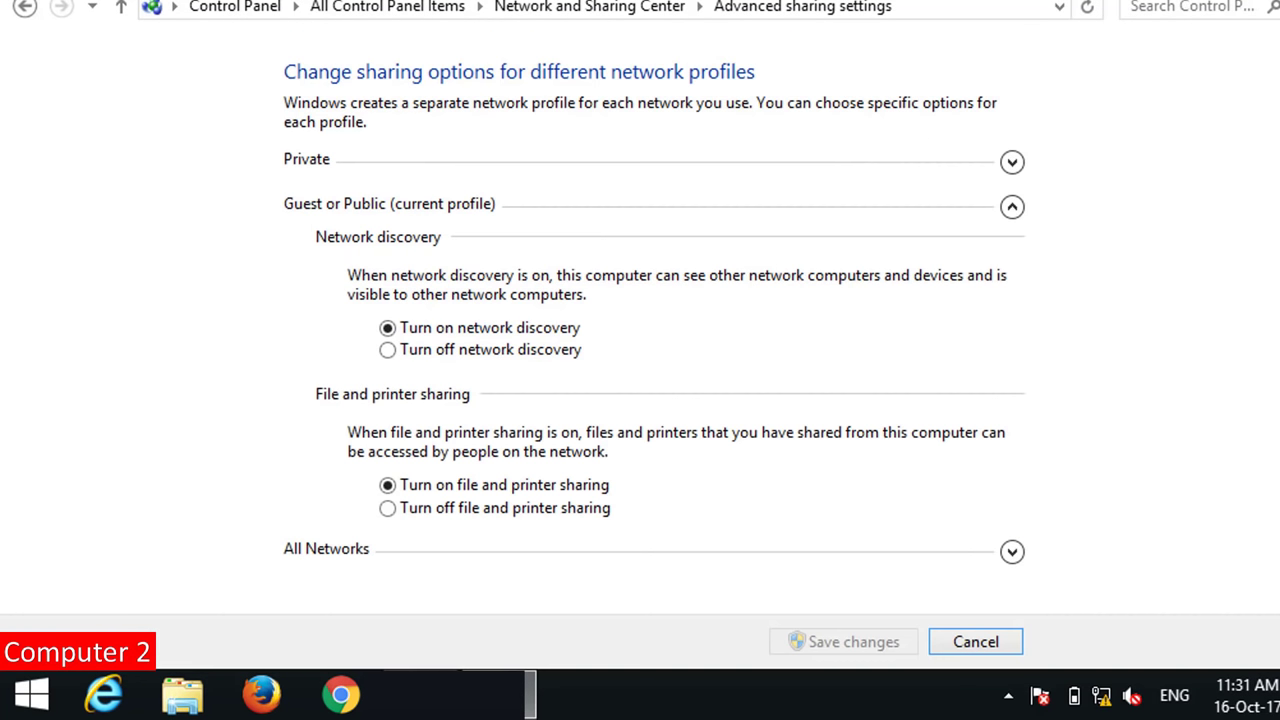
# Step: Enable Public folder sharing and disable password protected sharing under All Networks on the second computer, and save the changes
pyautogui.click(1008, 555)
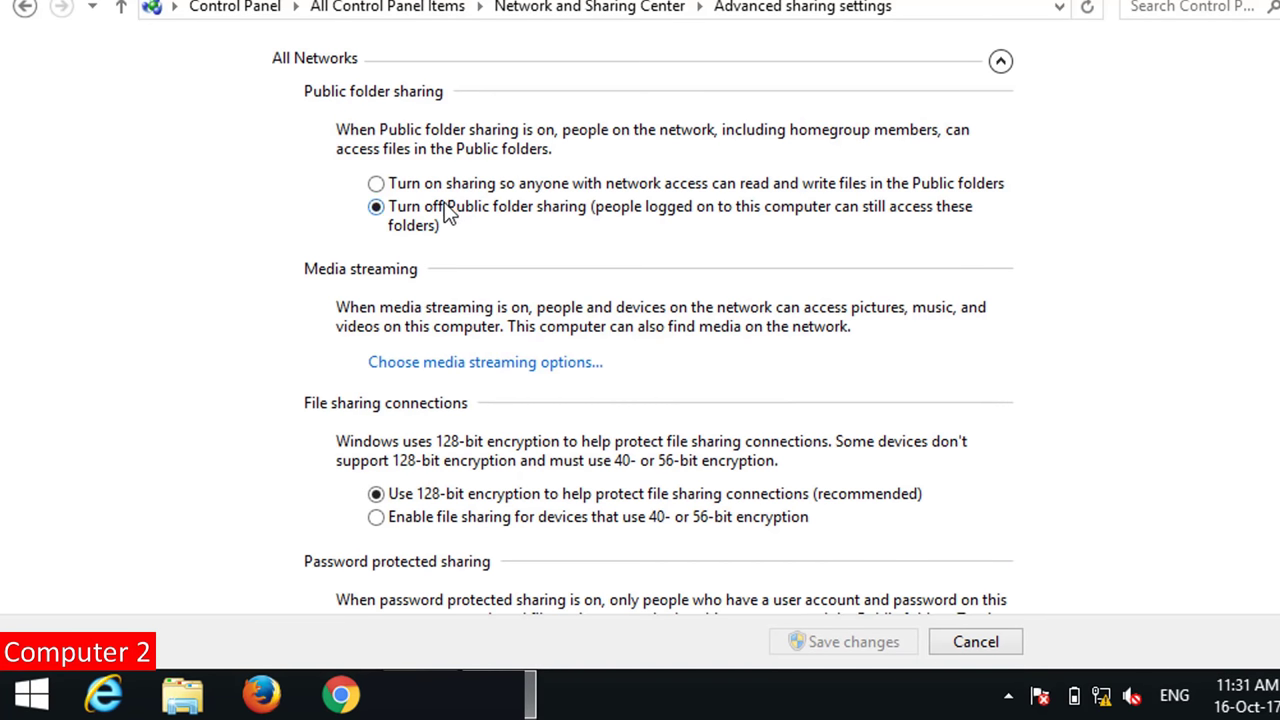
pyautogui.click(378, 185)
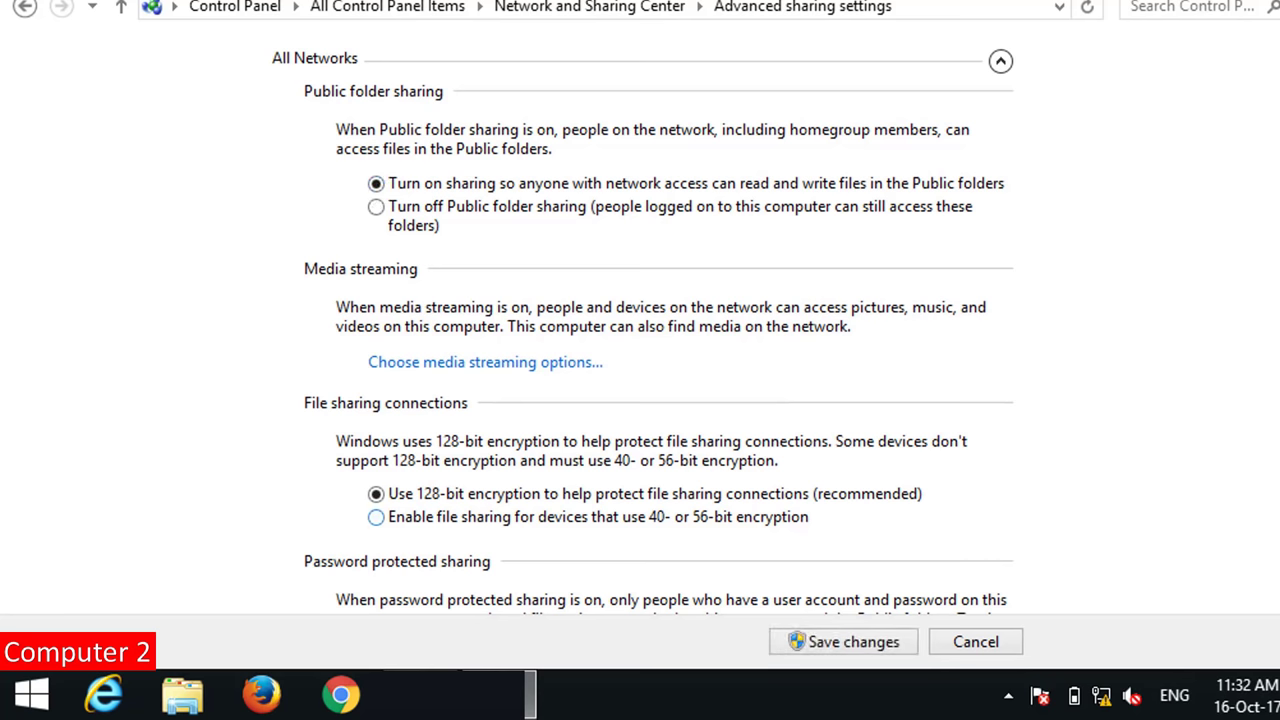
pyautogui.scroll(-2, 480, 466)
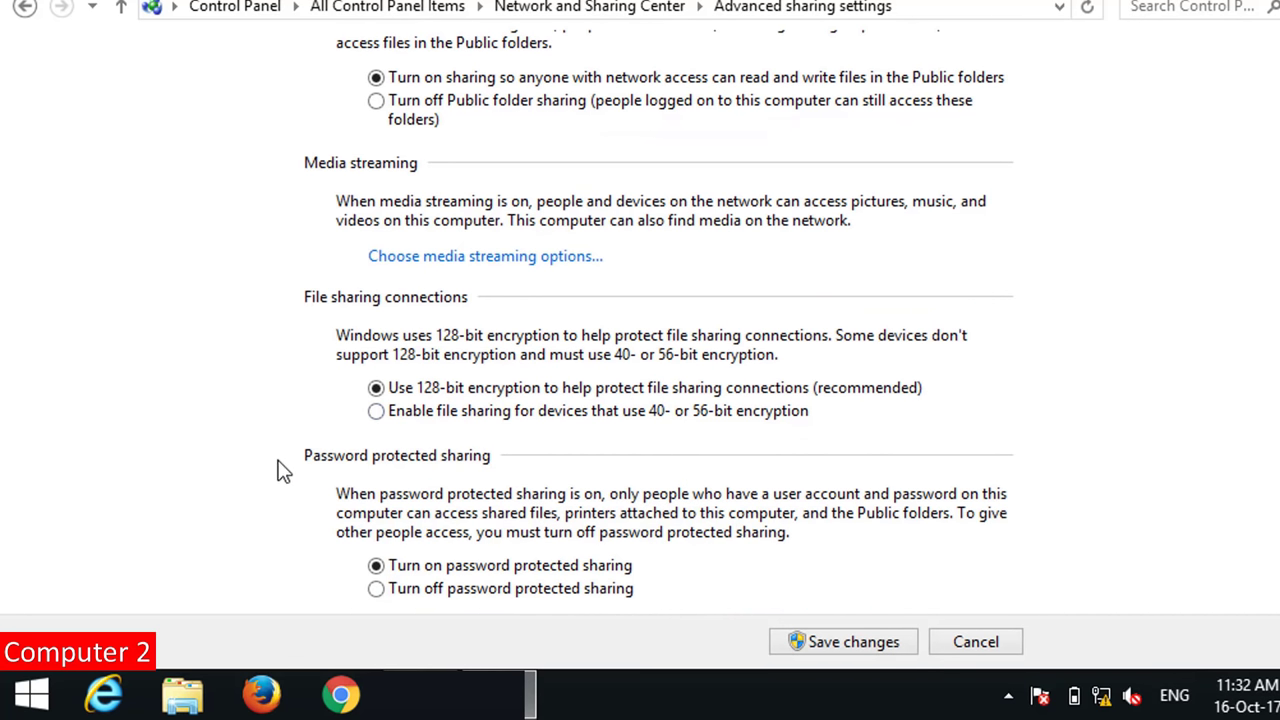
pyautogui.click(377, 590)
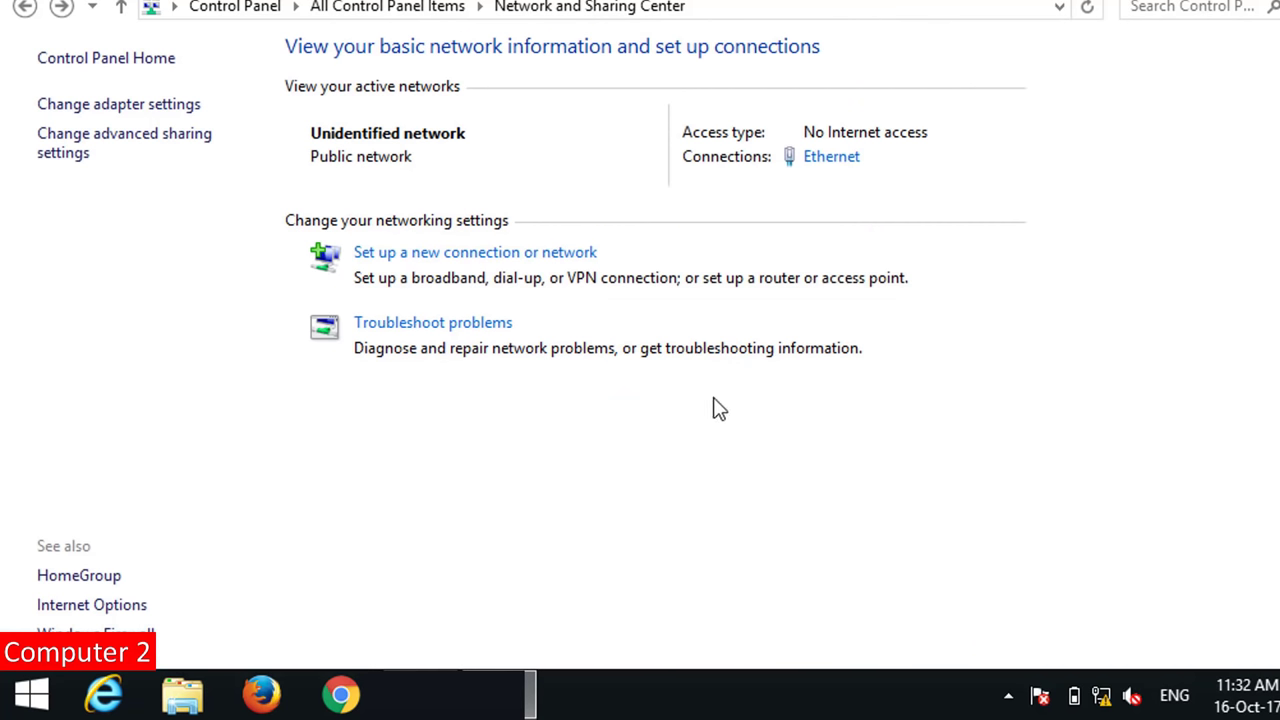
# Step: Give the second computer's Ethernet connection a manual IPv4 address of 192.168.1.2 with subnet mask 255.255.255.0
pyautogui.click(832, 160)
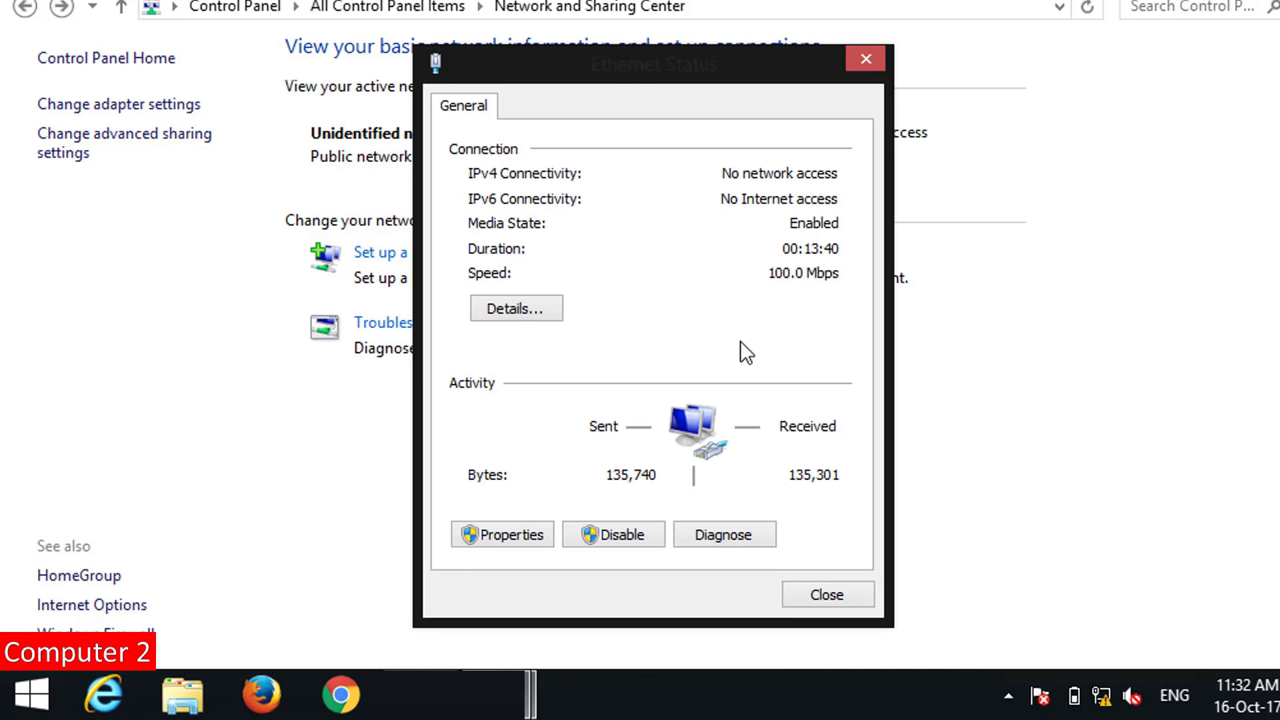
pyautogui.click(510, 535)
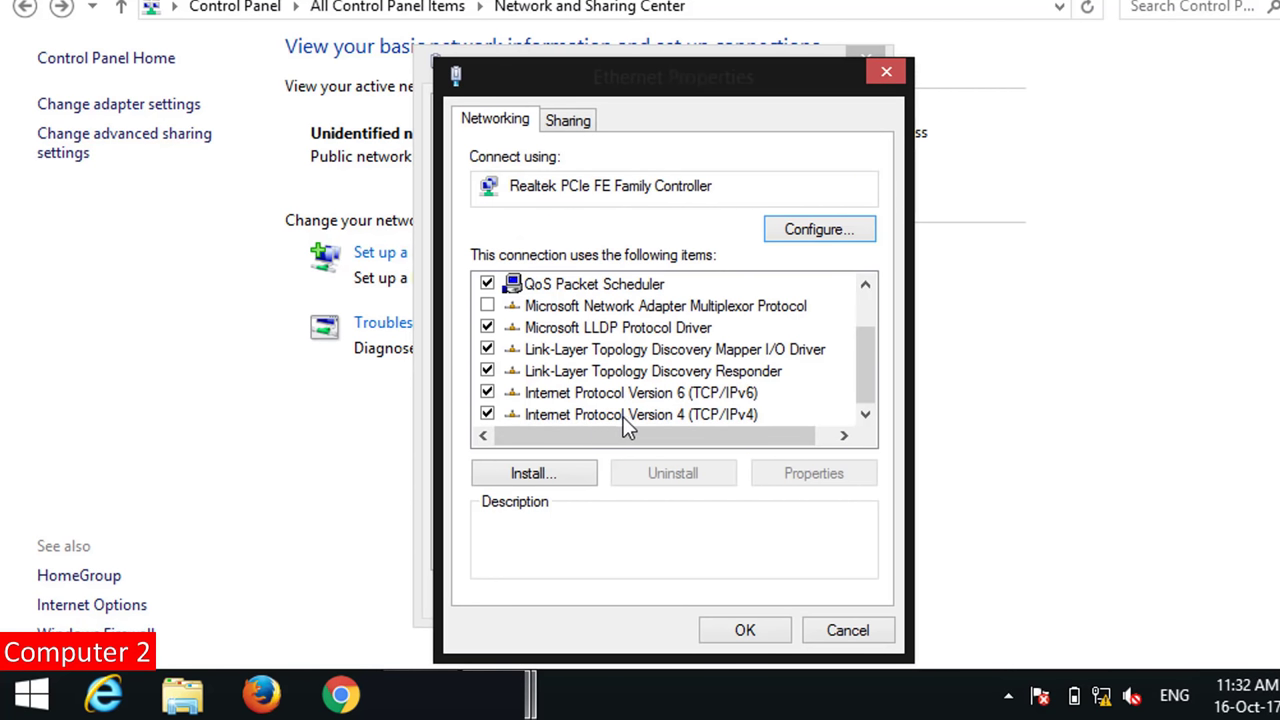
pyautogui.doubleClick(711, 415)
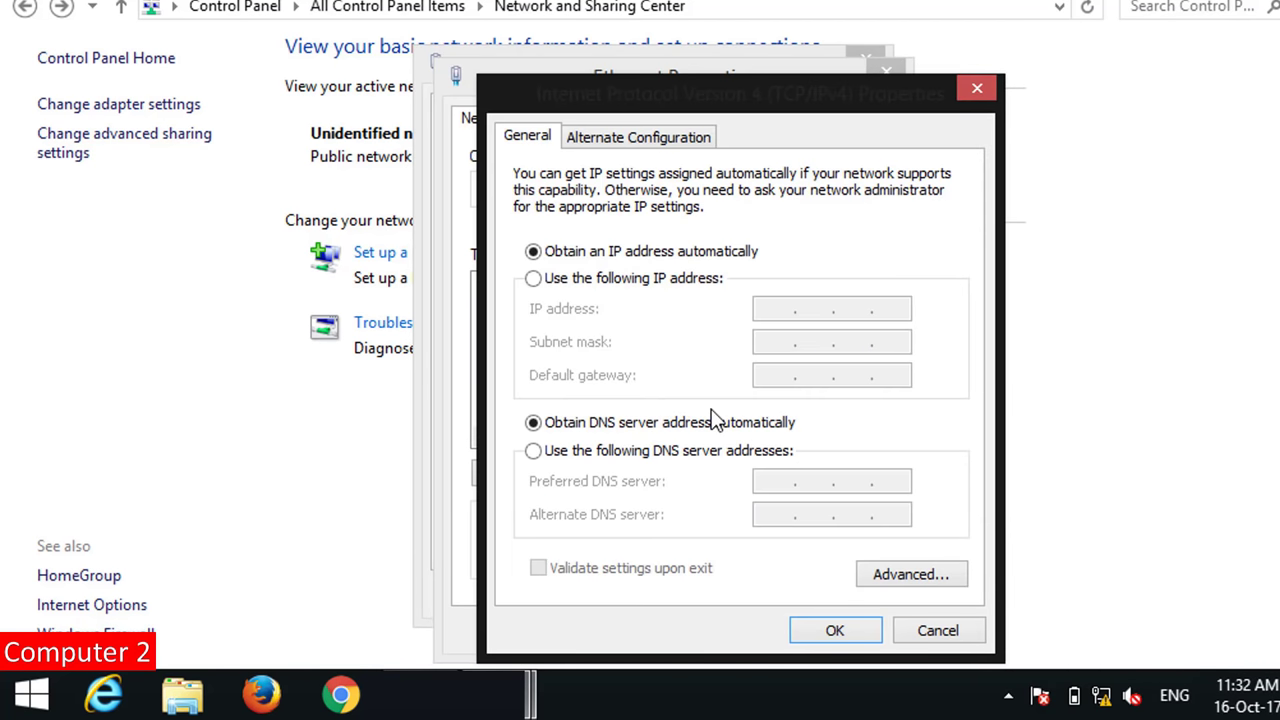
pyautogui.click(533, 280)
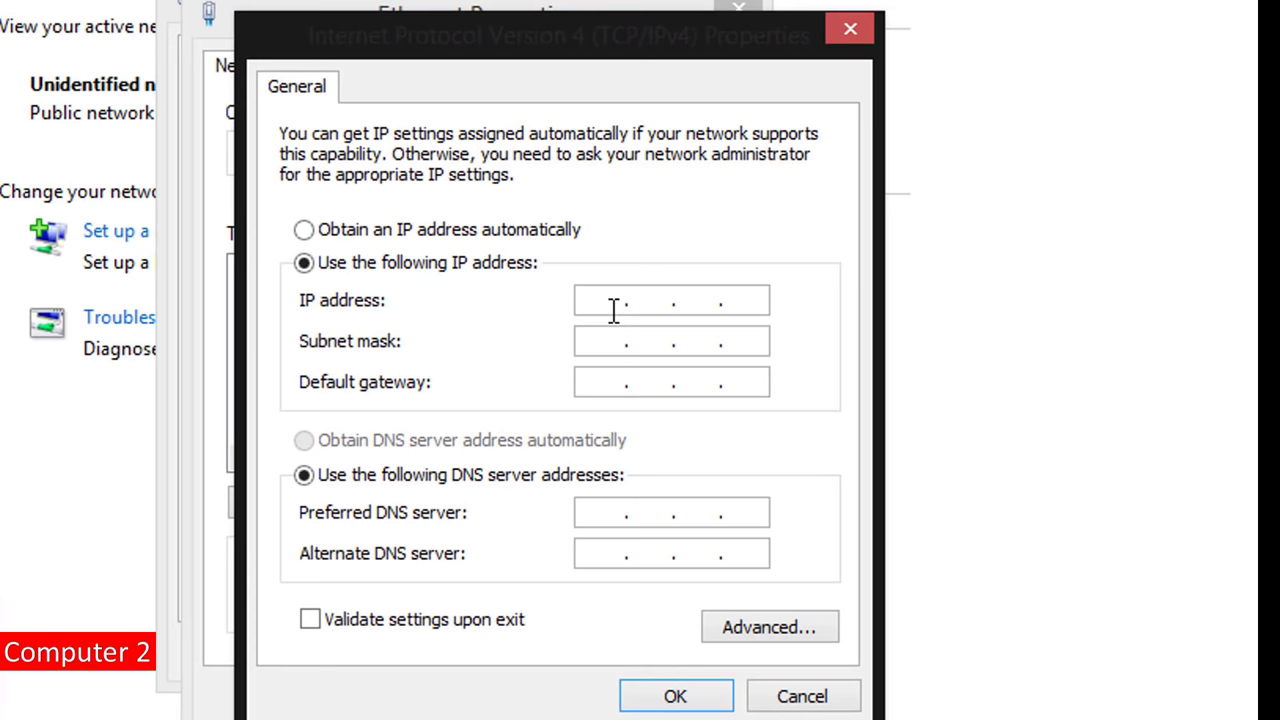
pyautogui.click(614, 310)
pyautogui.write('192 . 168 . ')
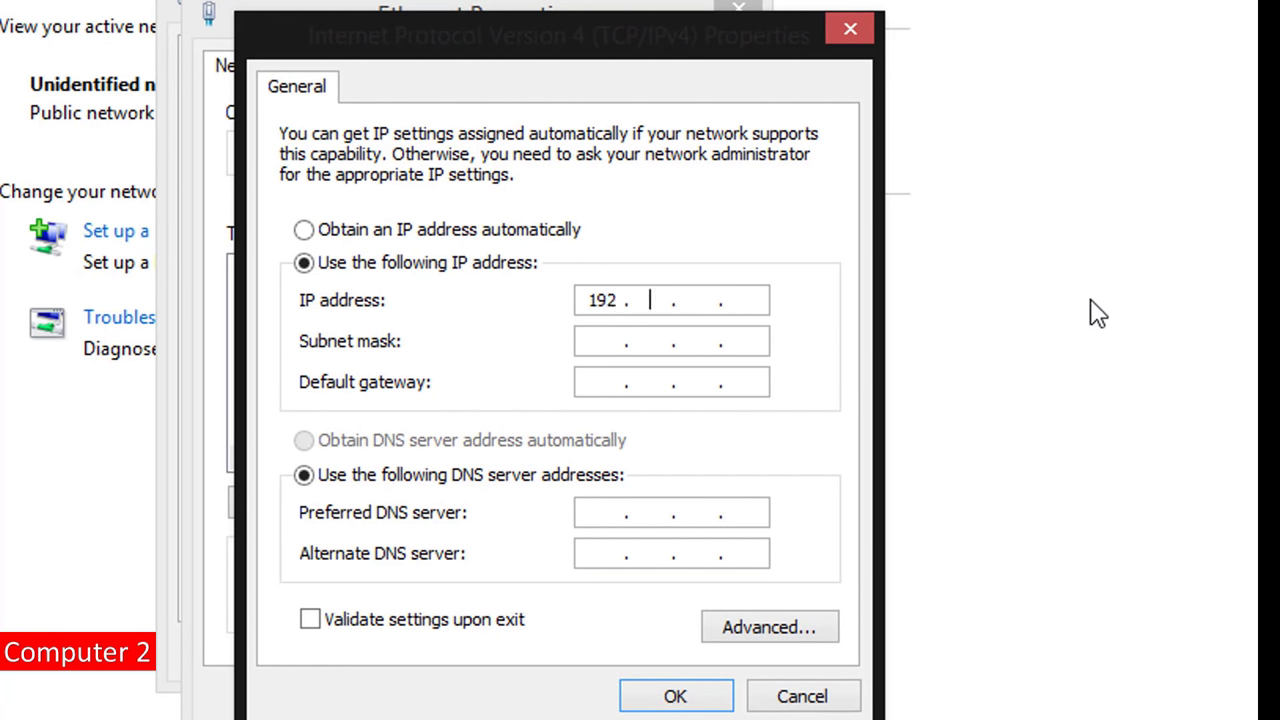
pyautogui.write('1 .')
pyautogui.click(765, 303)
pyautogui.click(615, 345)
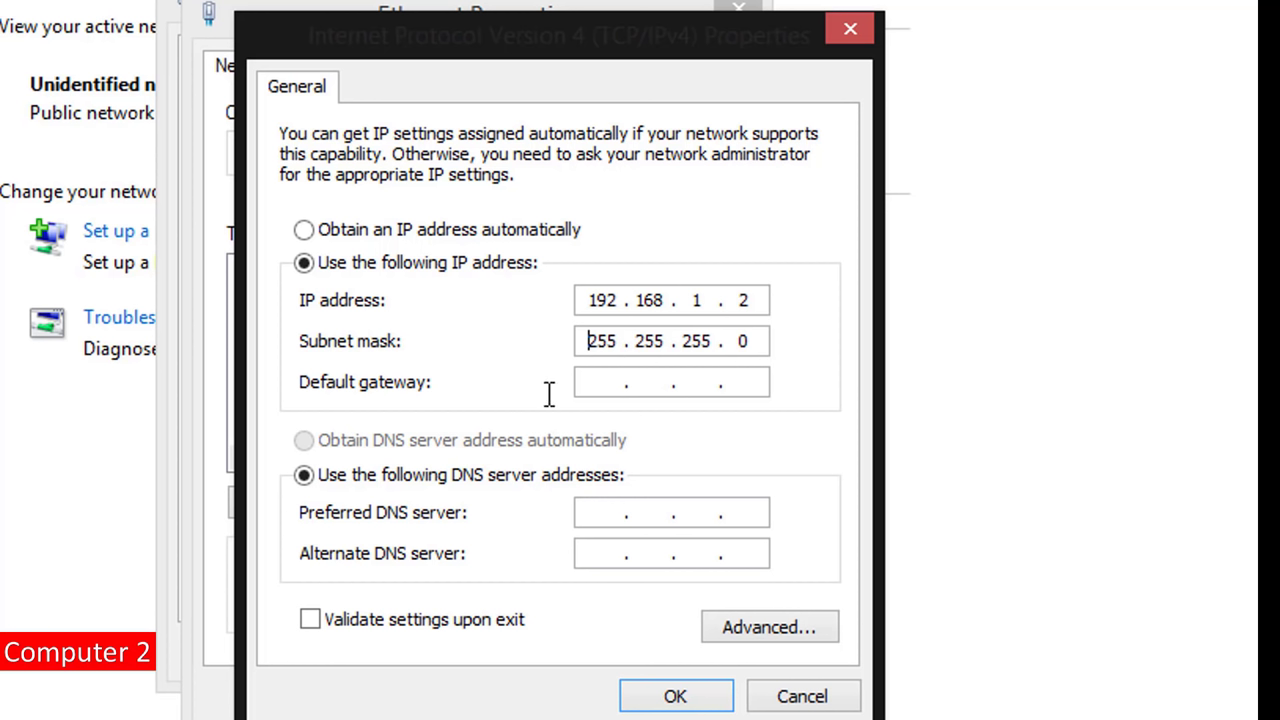
# Step: Enter default gateway 192.168.1.1 and preferred DNS server 8.8.8.8 for the Ethernet connection, apply the settings and close its dialogs
pyautogui.click(608, 380)
pyautogui.write('192 . 168 . 1 . 1')
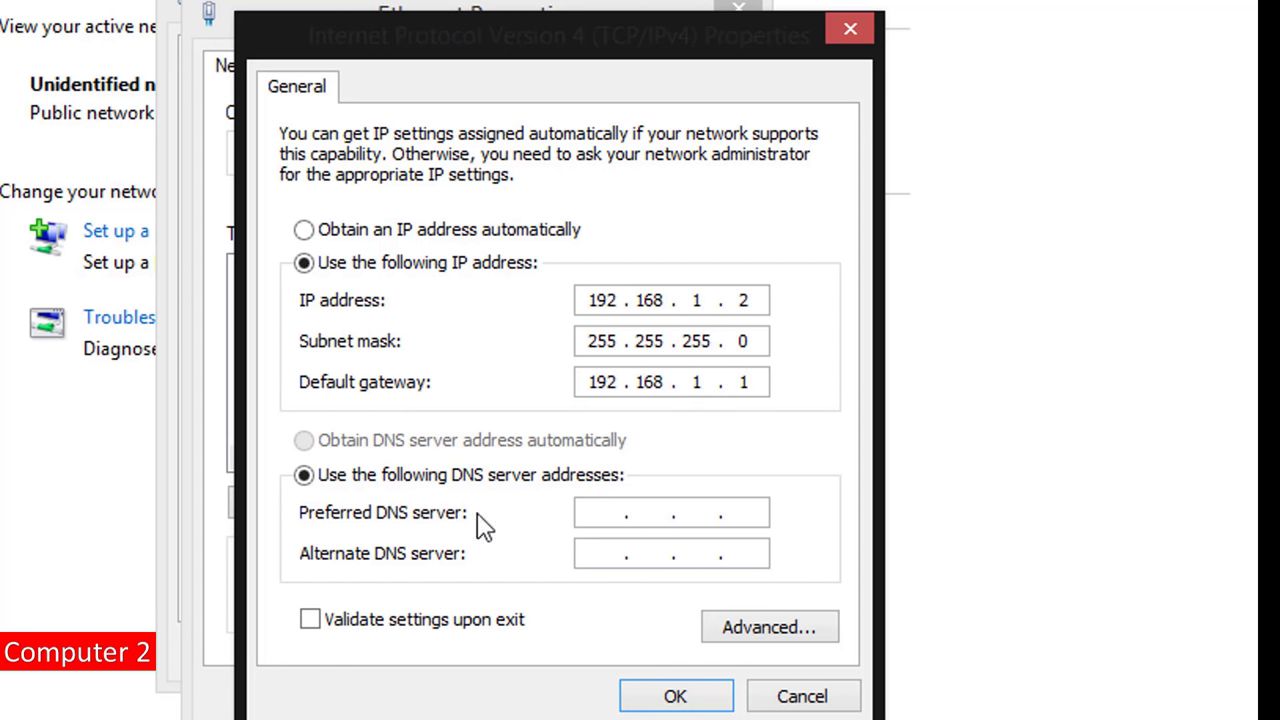
pyautogui.click(604, 518)
pyautogui.write('8.8.8.8')
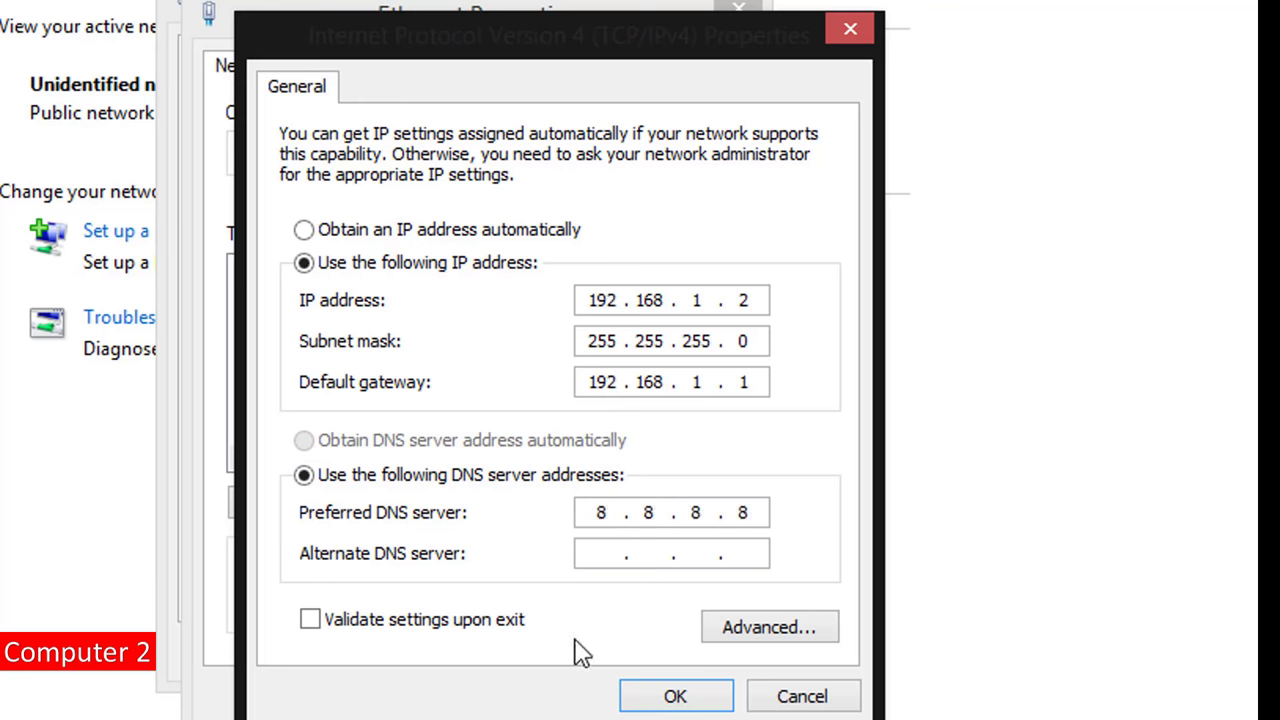
pyautogui.click(685, 705)
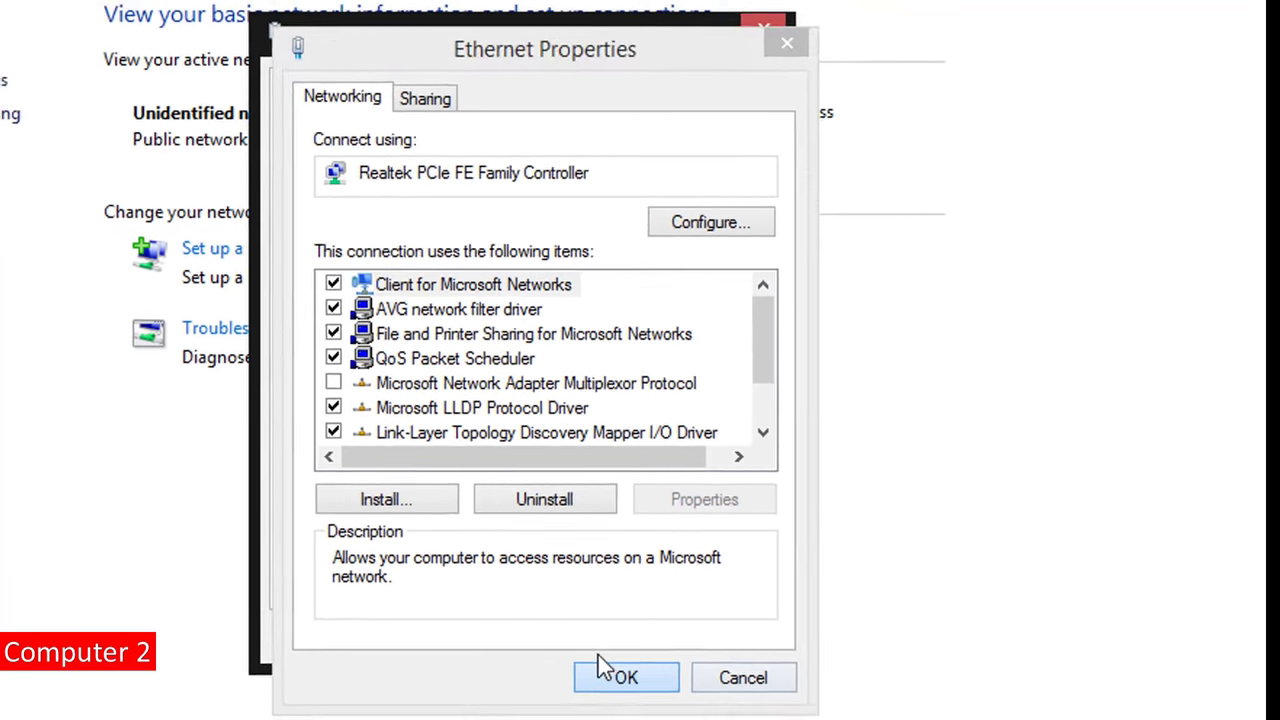
pyautogui.click(600, 668)
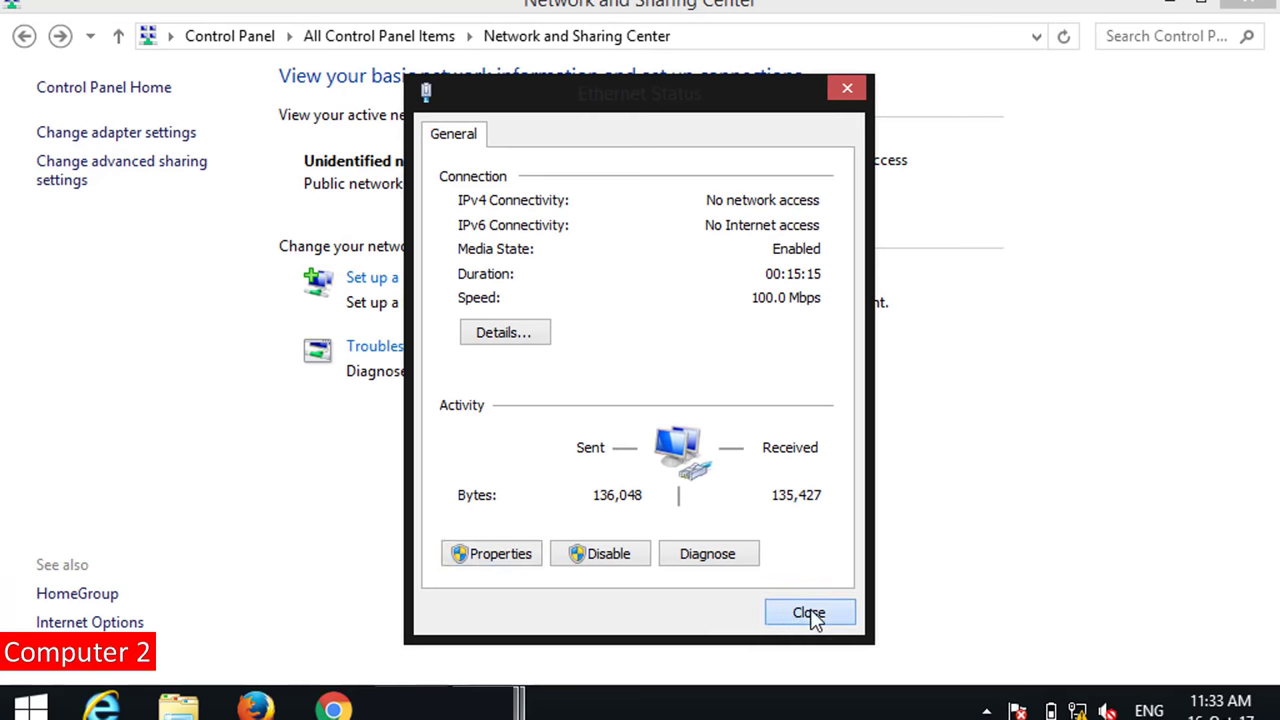
pyautogui.click(809, 613)
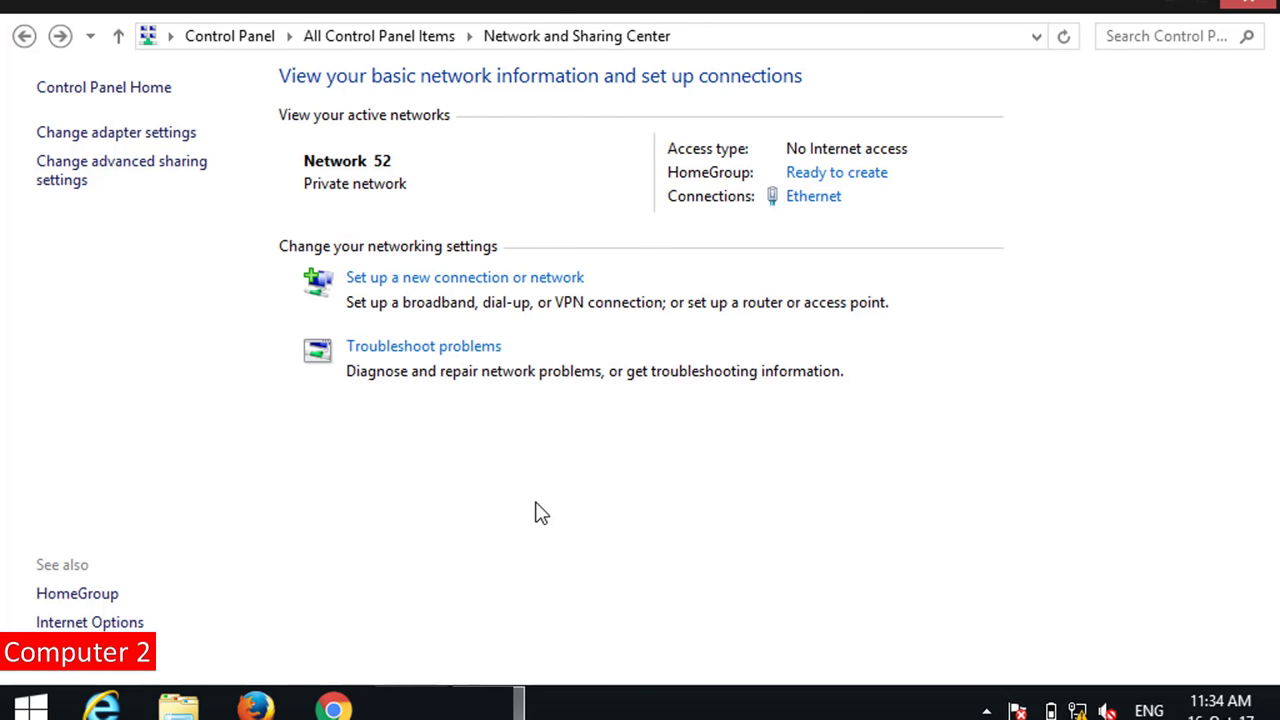
# Step: Switch to File Explorer and open the Network location to view the computers on the network
pyautogui.press('super+e')
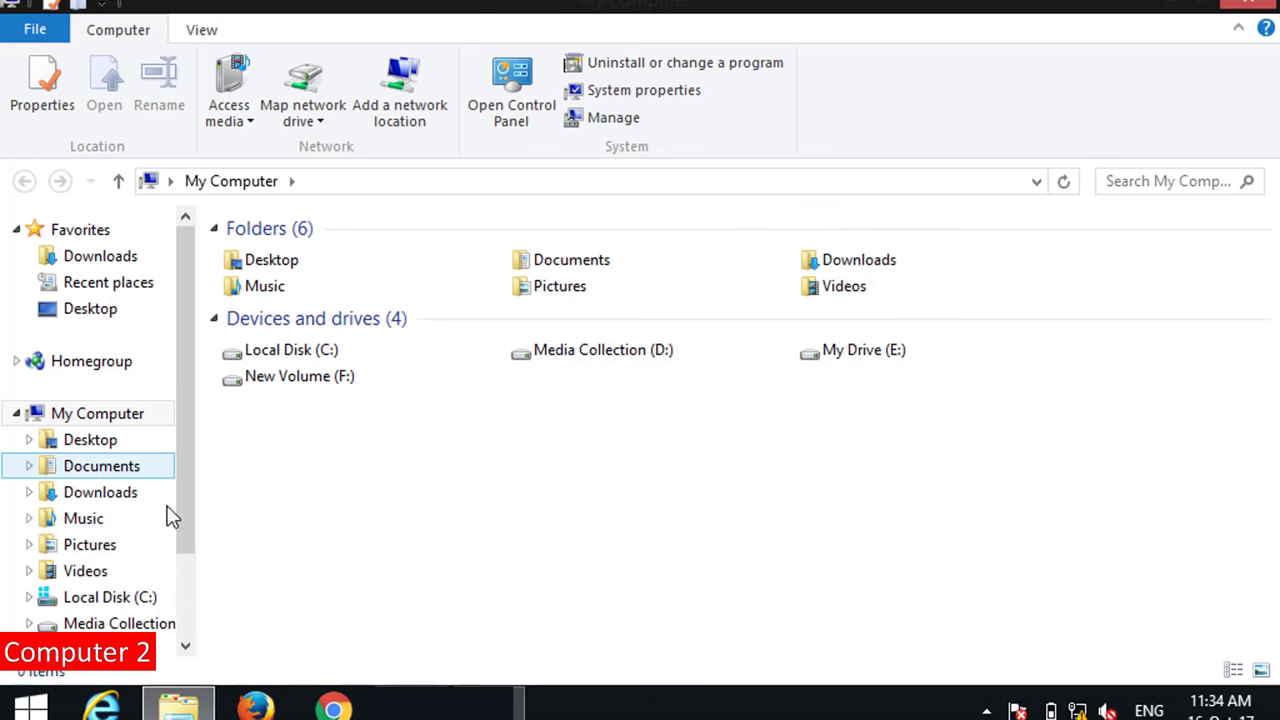
pyautogui.click(190, 640)
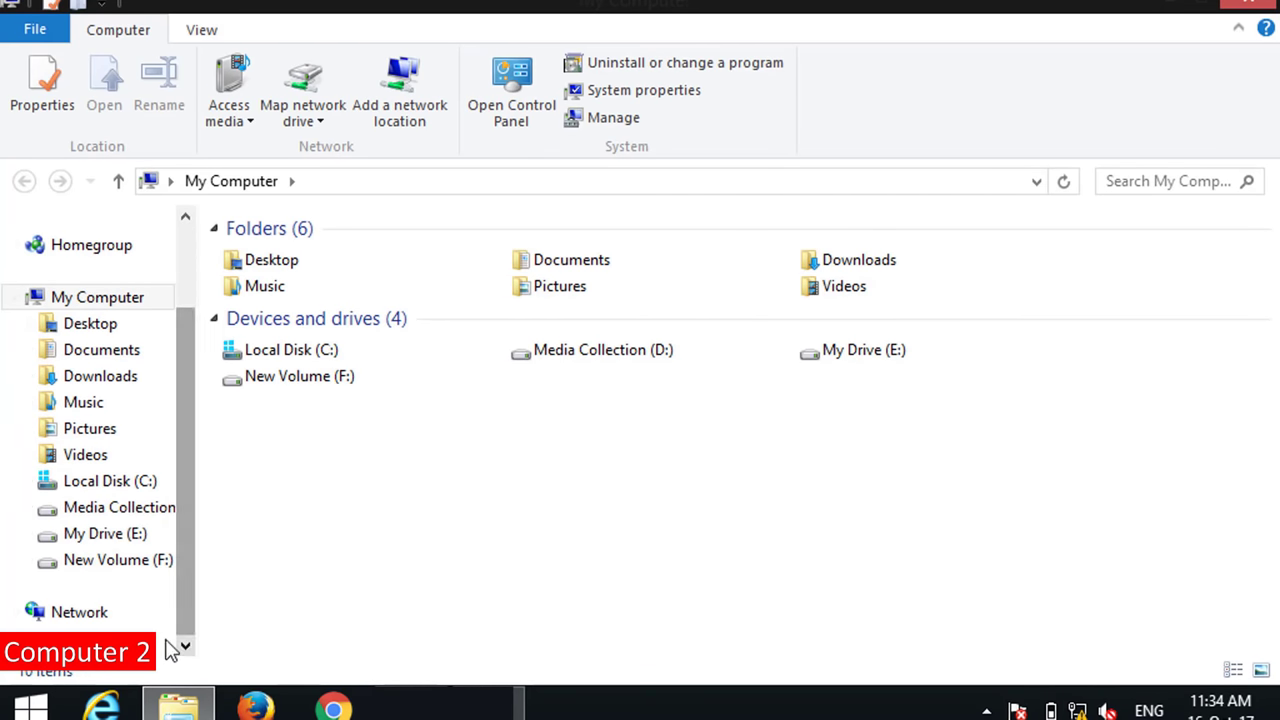
pyautogui.click(80, 612)
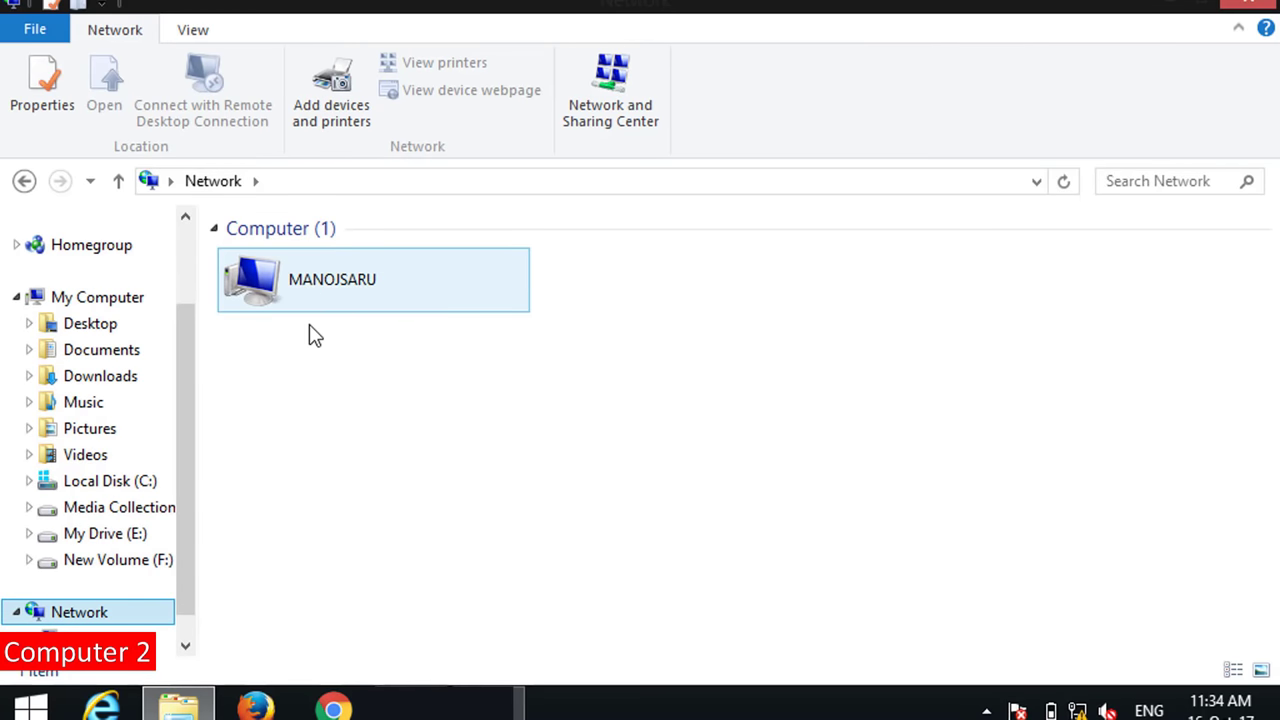
# Step: Refresh the Network location on the second computer and select the ANONYMOUS computer
pyautogui.rightClick(405, 381)
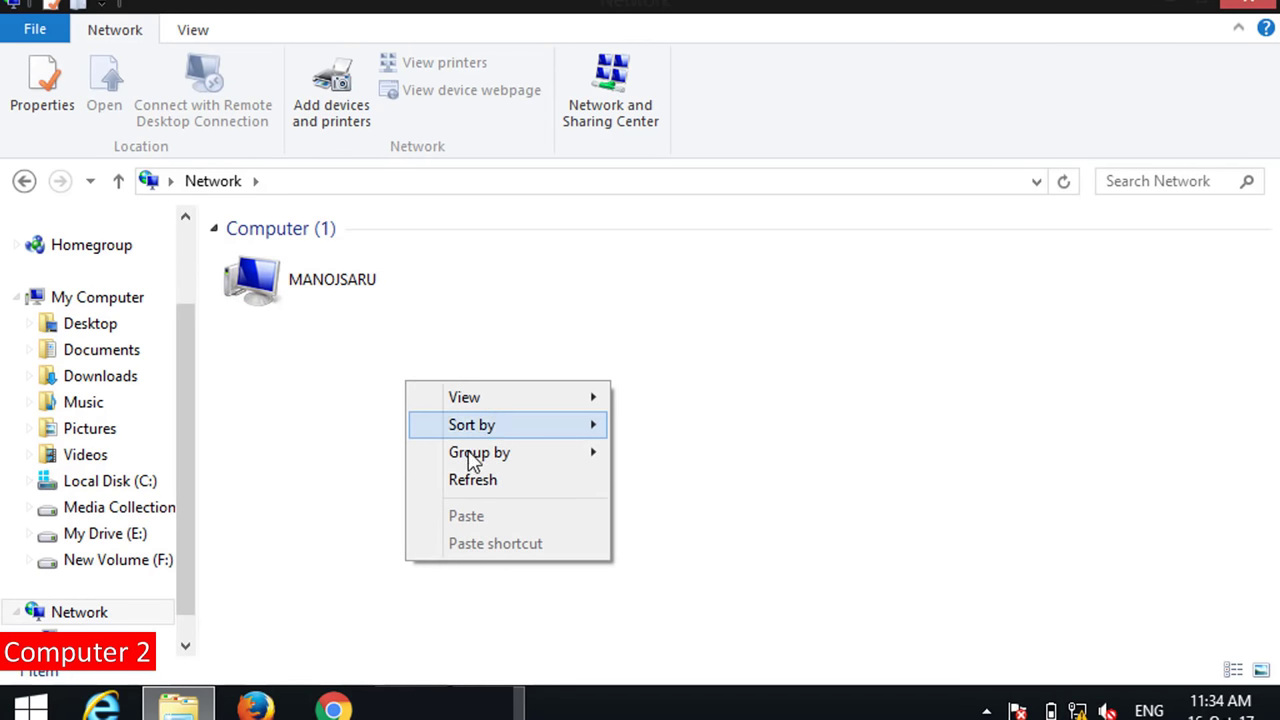
pyautogui.click(503, 480)
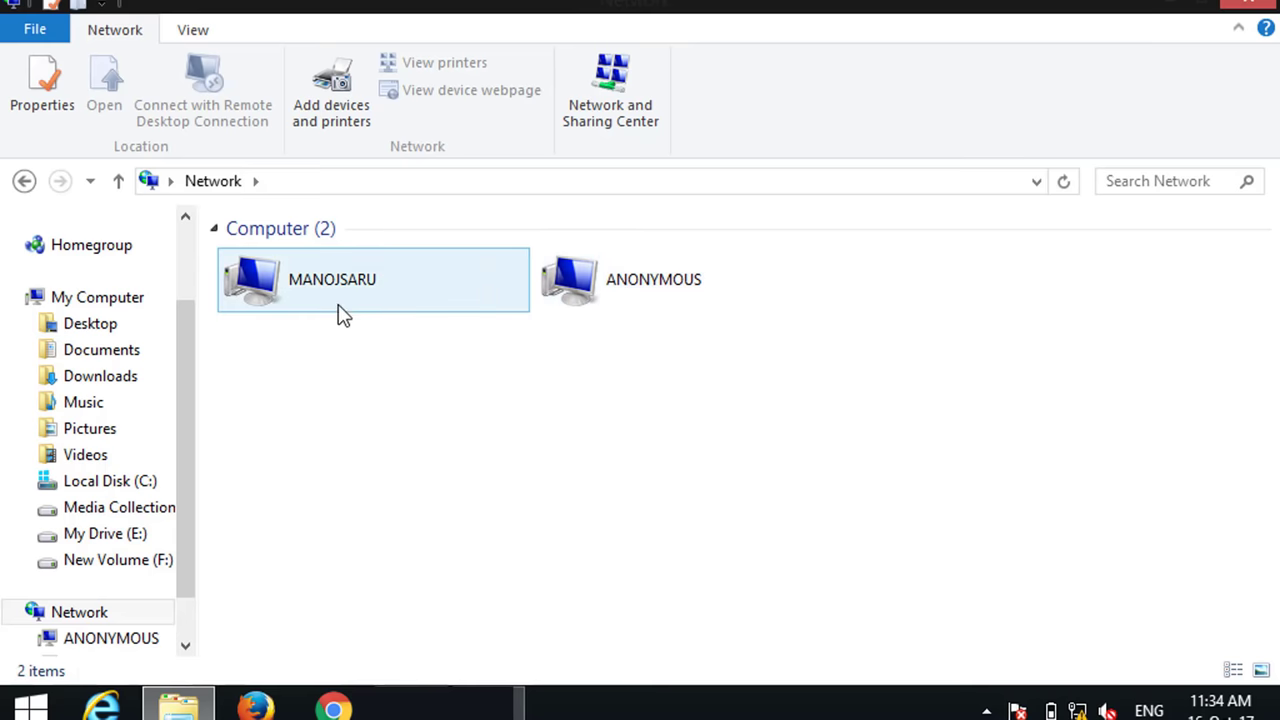
pyautogui.click(657, 296)
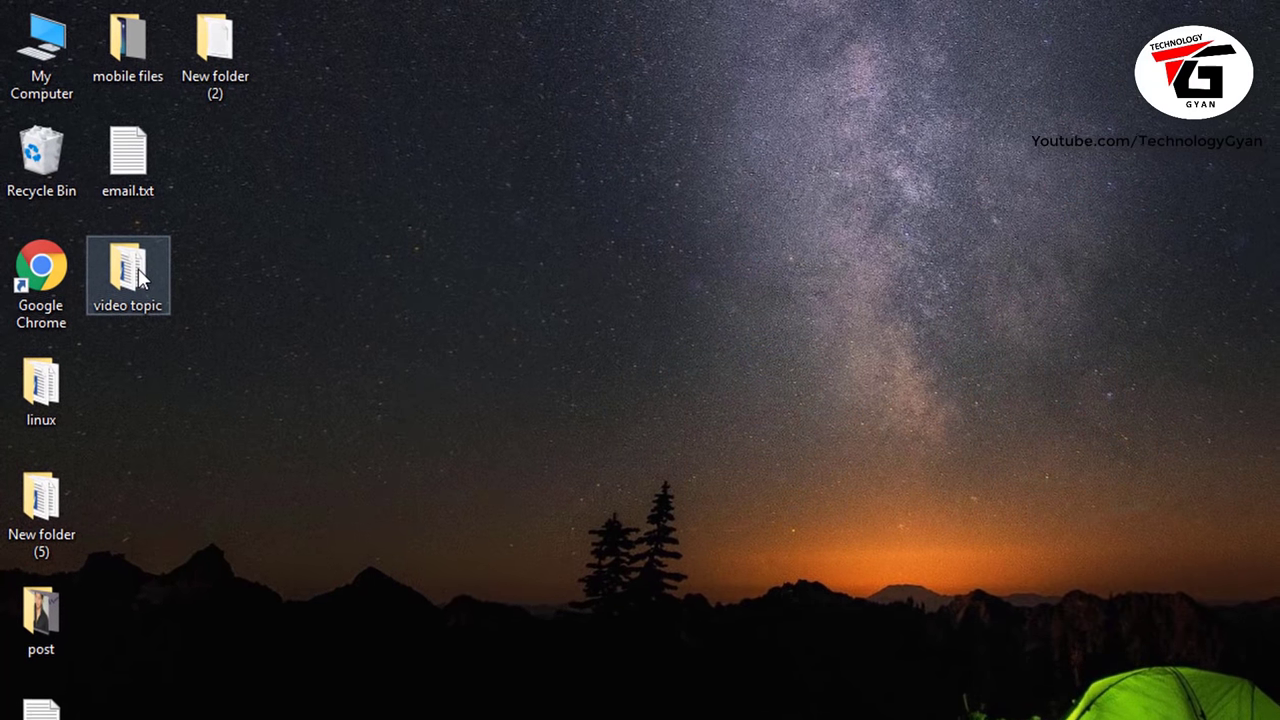
# Step: On the first computer, start sharing the desktop folder "video topic" with specific people and add Everyone to the sharing list
pyautogui.rightClick(114, 226)
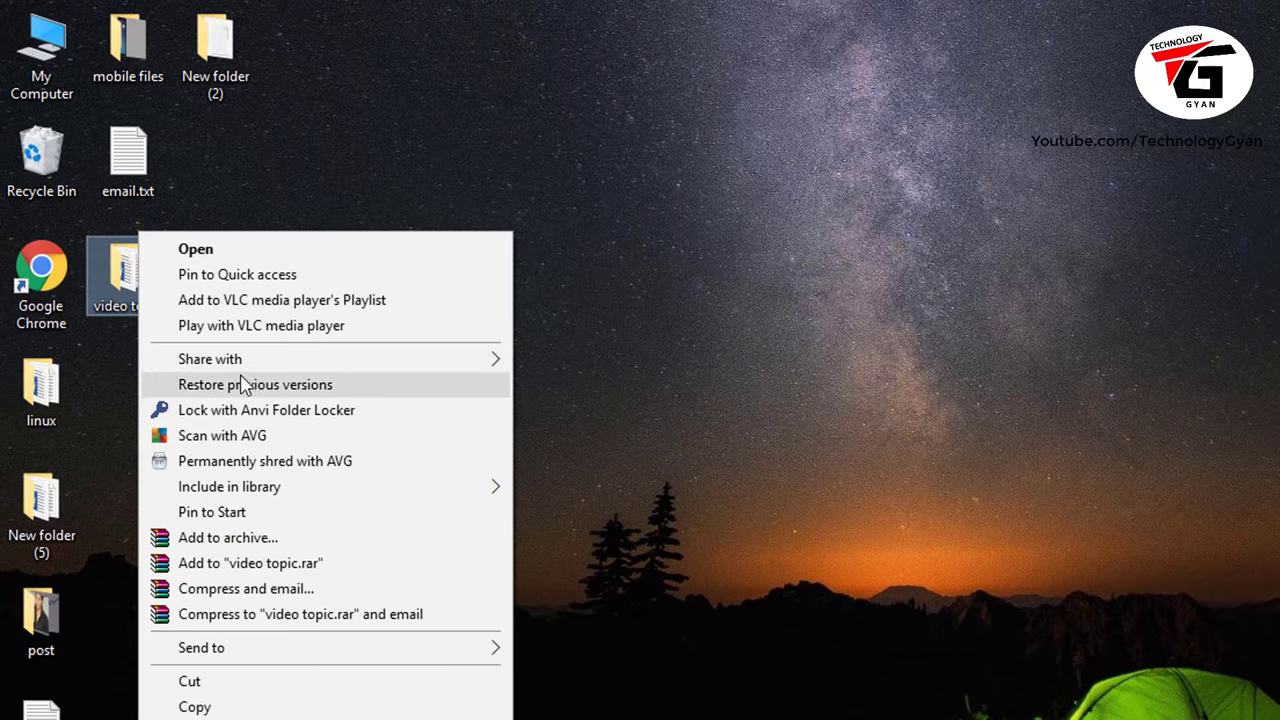
pyautogui.moveTo(330, 364)
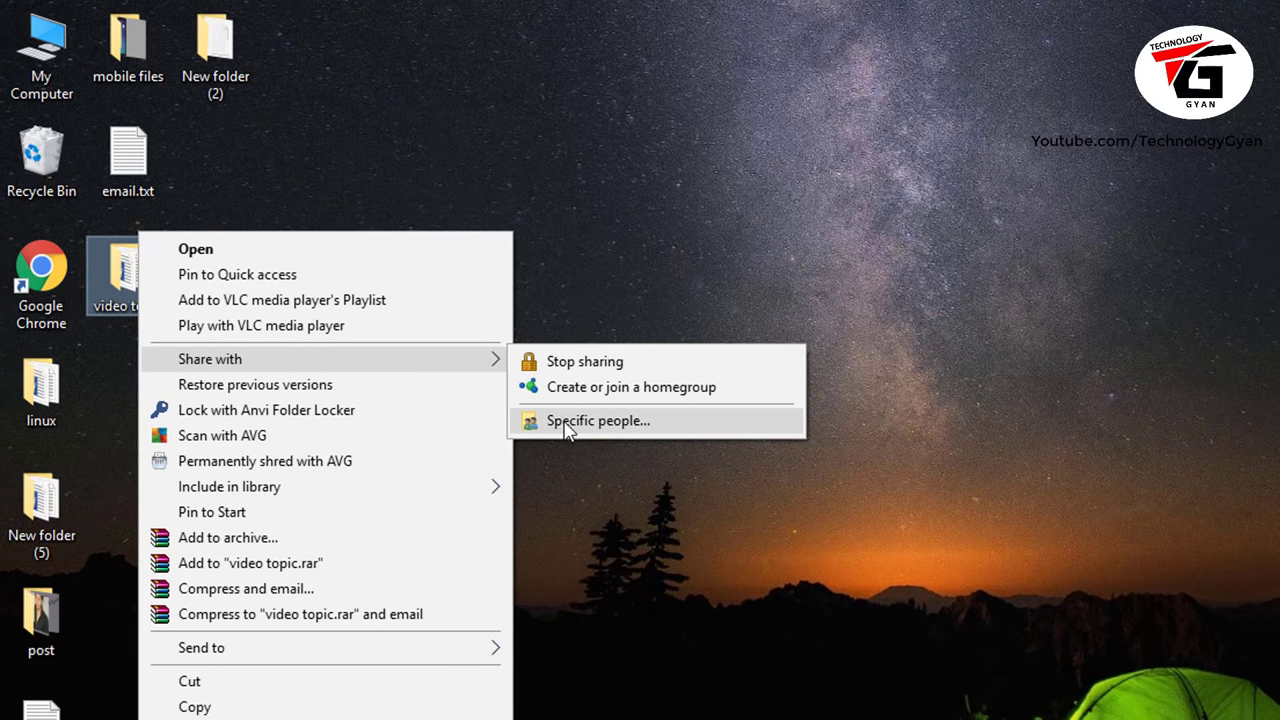
pyautogui.click(643, 428)
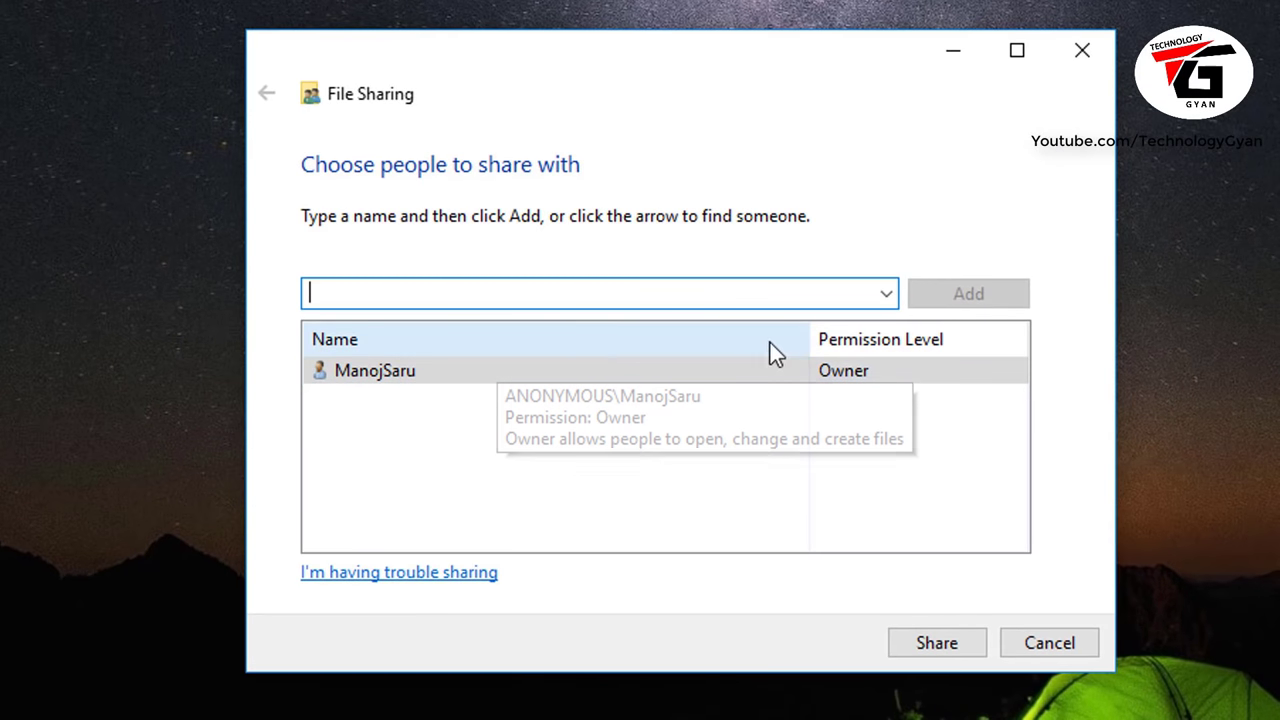
pyautogui.click(885, 295)
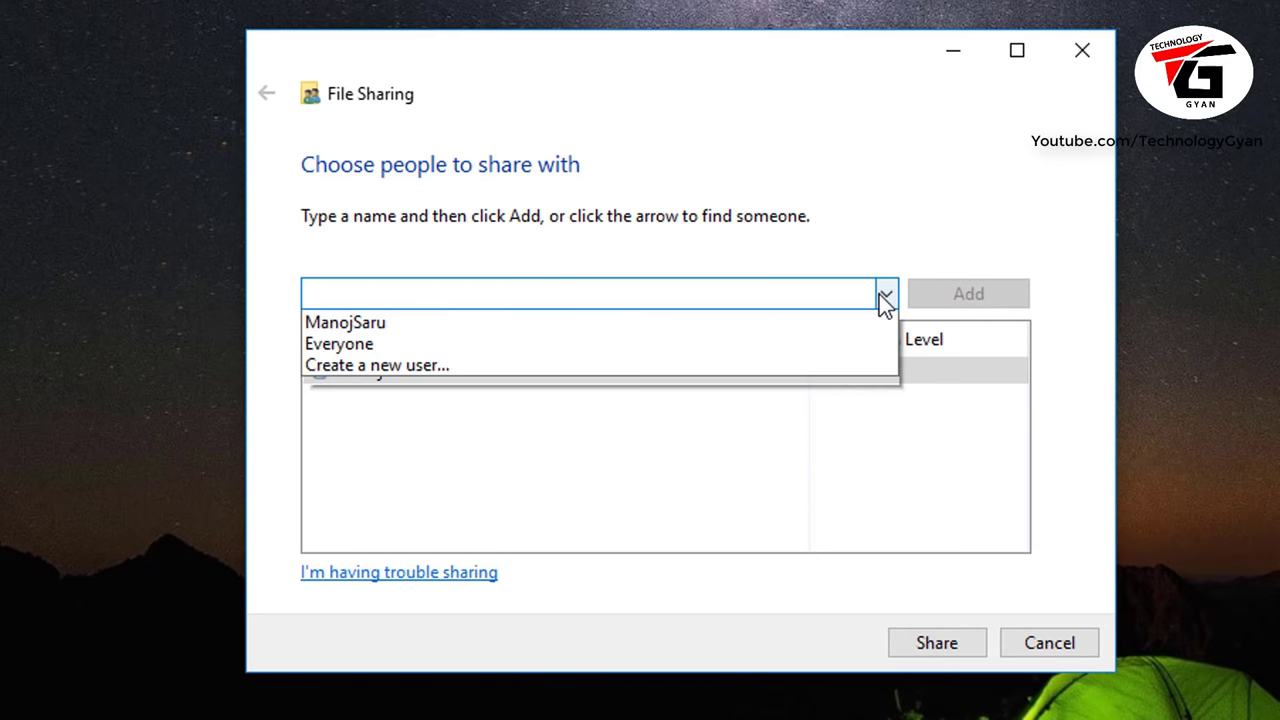
pyautogui.click(351, 366)
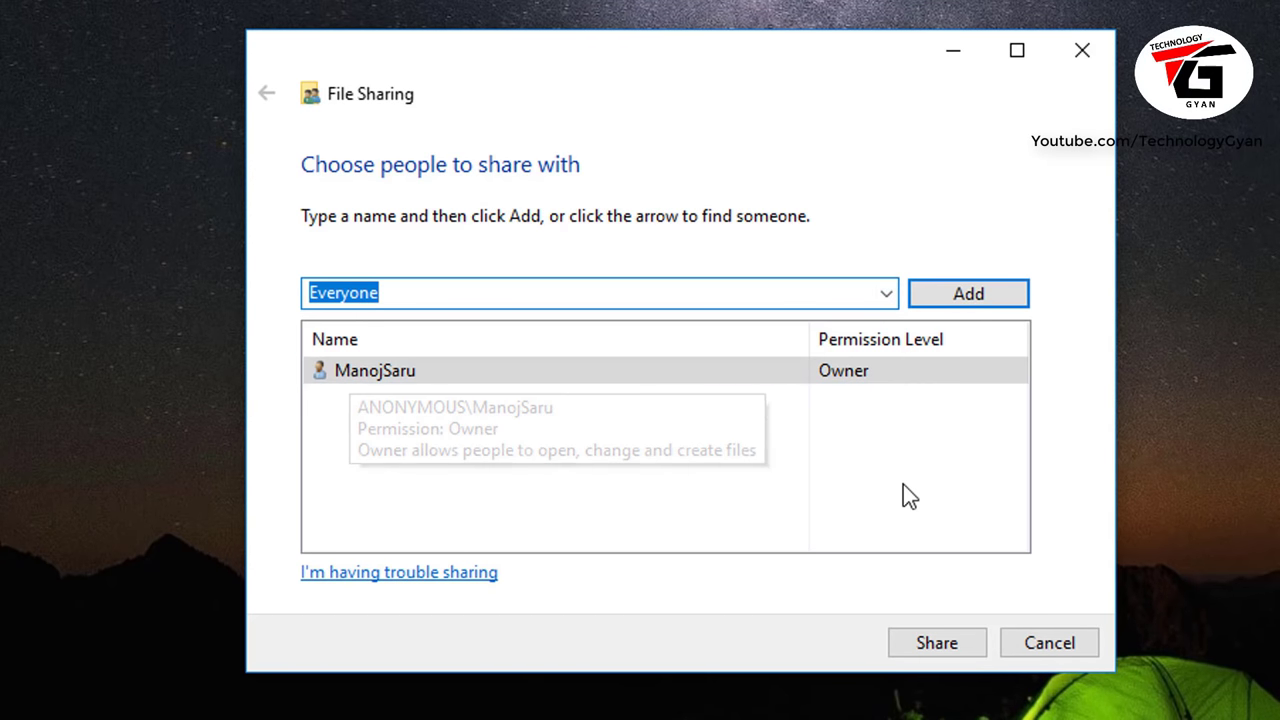
pyautogui.click(1010, 290)
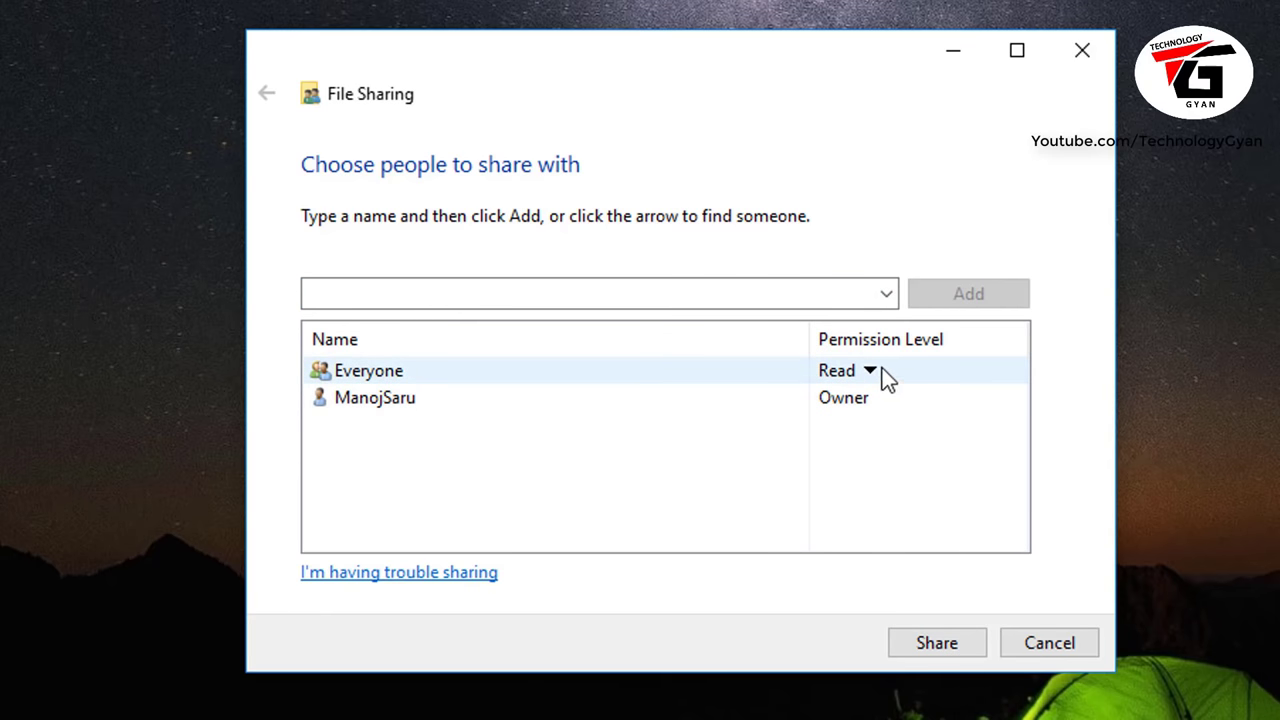
# Step: Check the permission options for Everyone, keep the level at Read, and share the "video topic" folder
pyautogui.click(862, 368)
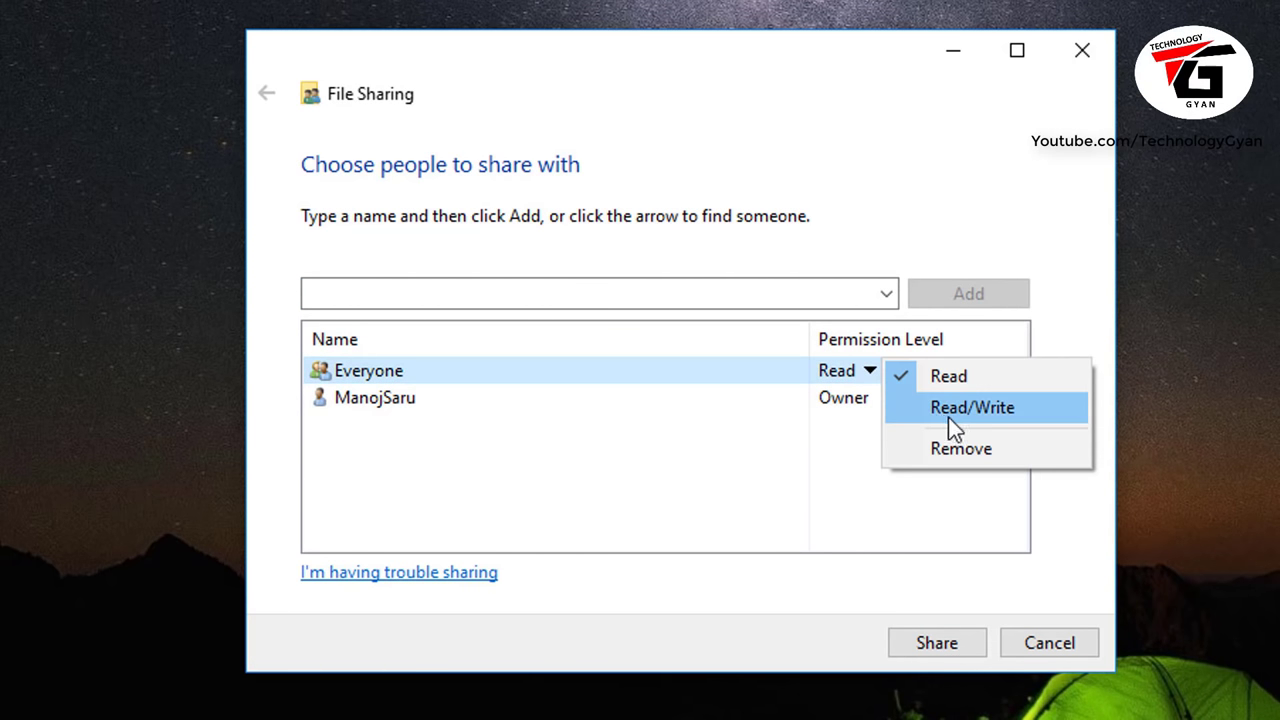
pyautogui.click(781, 498)
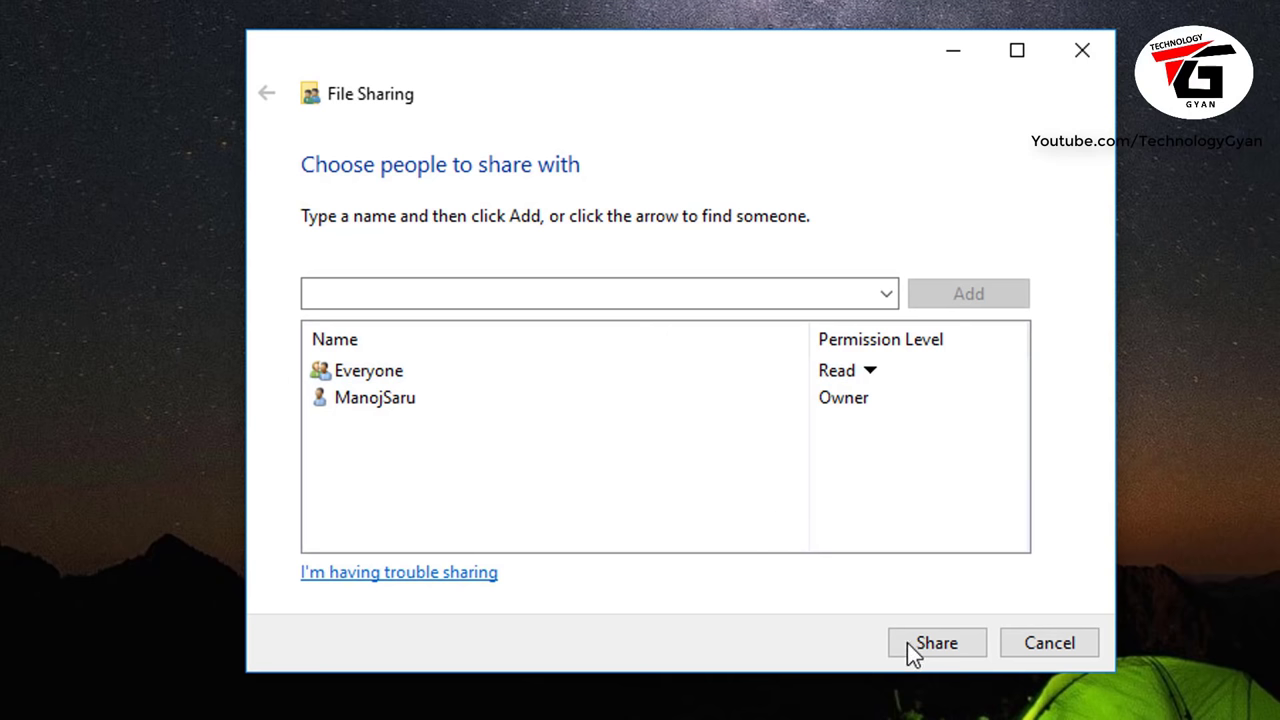
pyautogui.click(957, 646)
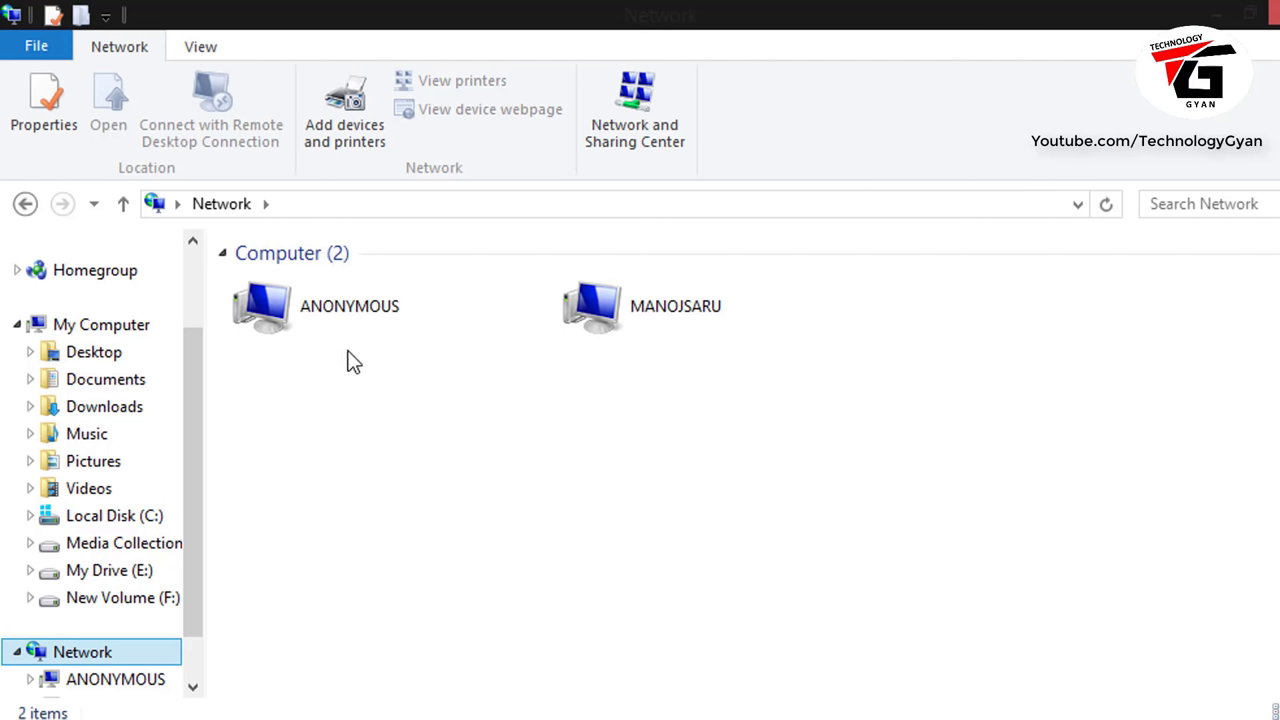
# Step: On the second computer, browse the ANONYMOUS network computer to the Desktop folder inside the owner's user folder under Users
pyautogui.doubleClick(410, 335)
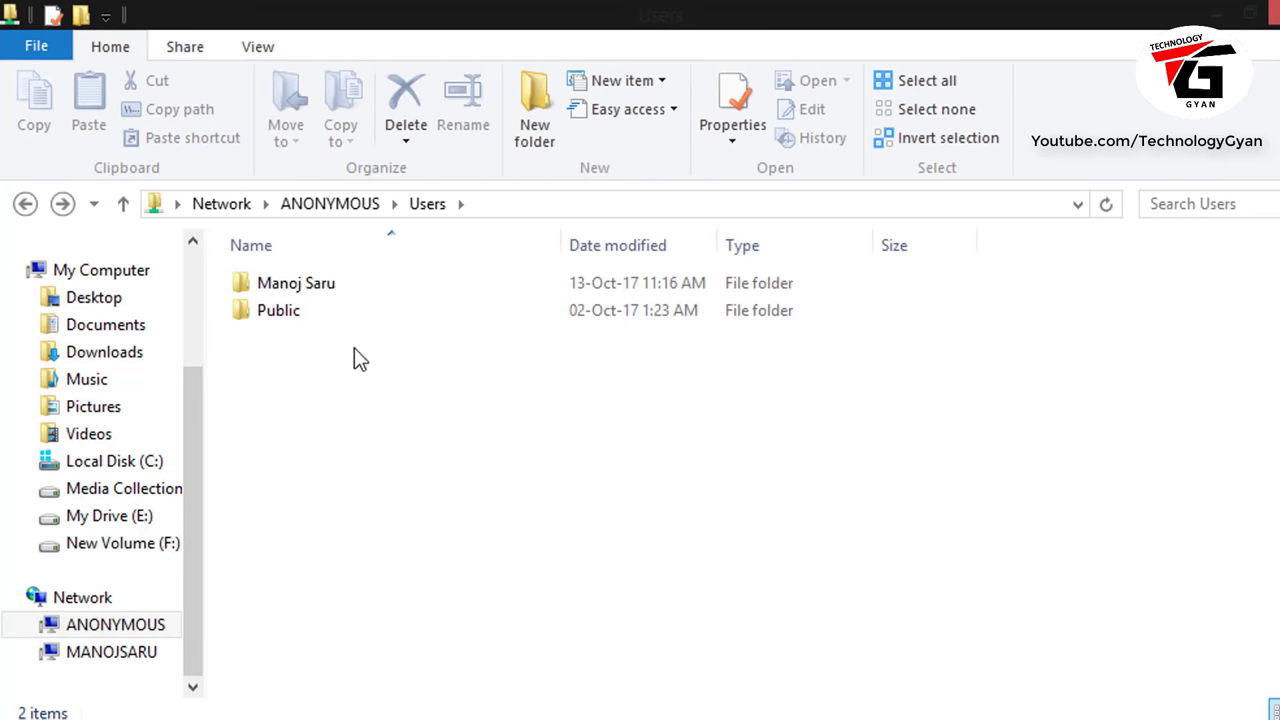
pyautogui.doubleClick(320, 285)
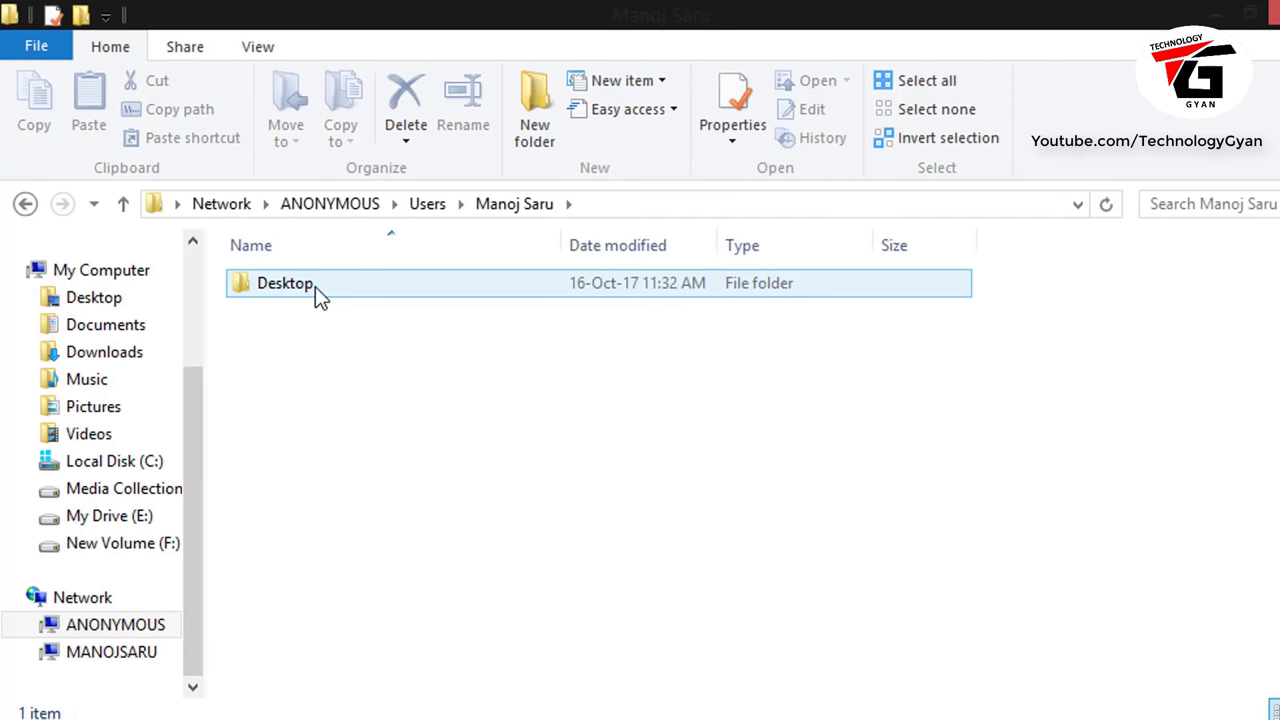
pyautogui.doubleClick(316, 287)
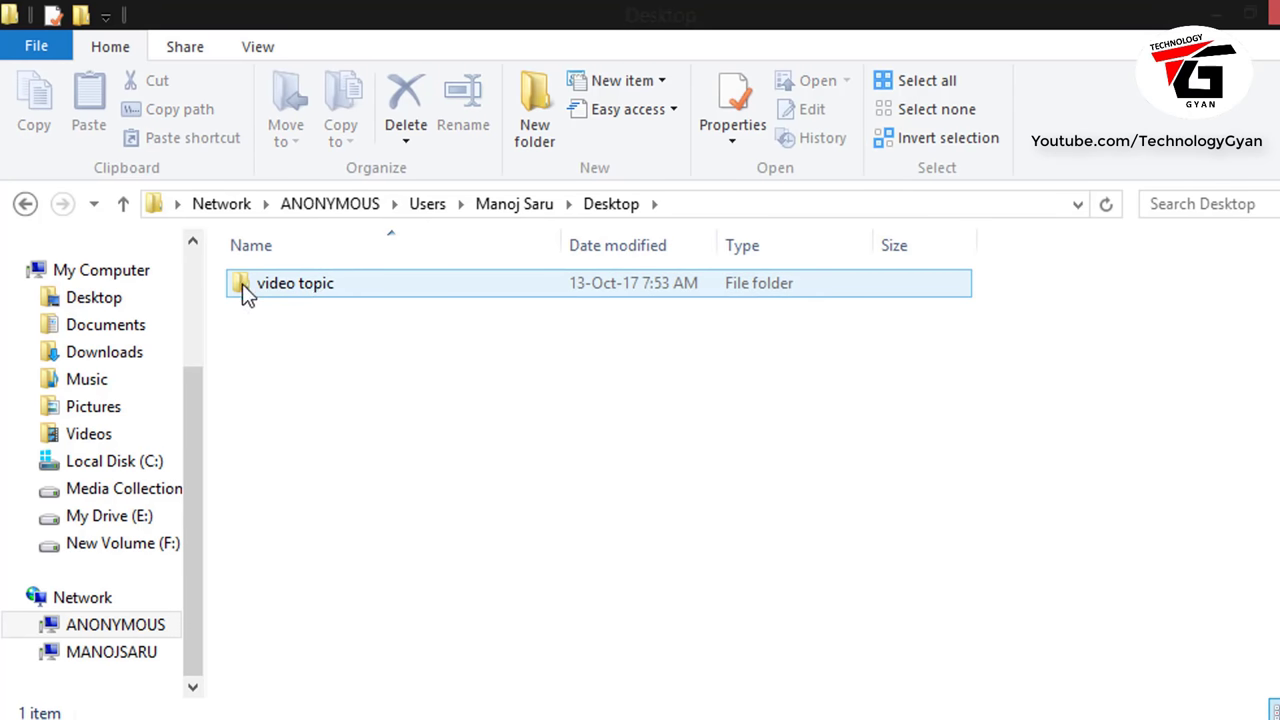
# Step: Copy the shared "video topic" folder from the ANONYMOUS computer's Desktop folder to the clipboard
pyautogui.click(313, 285)
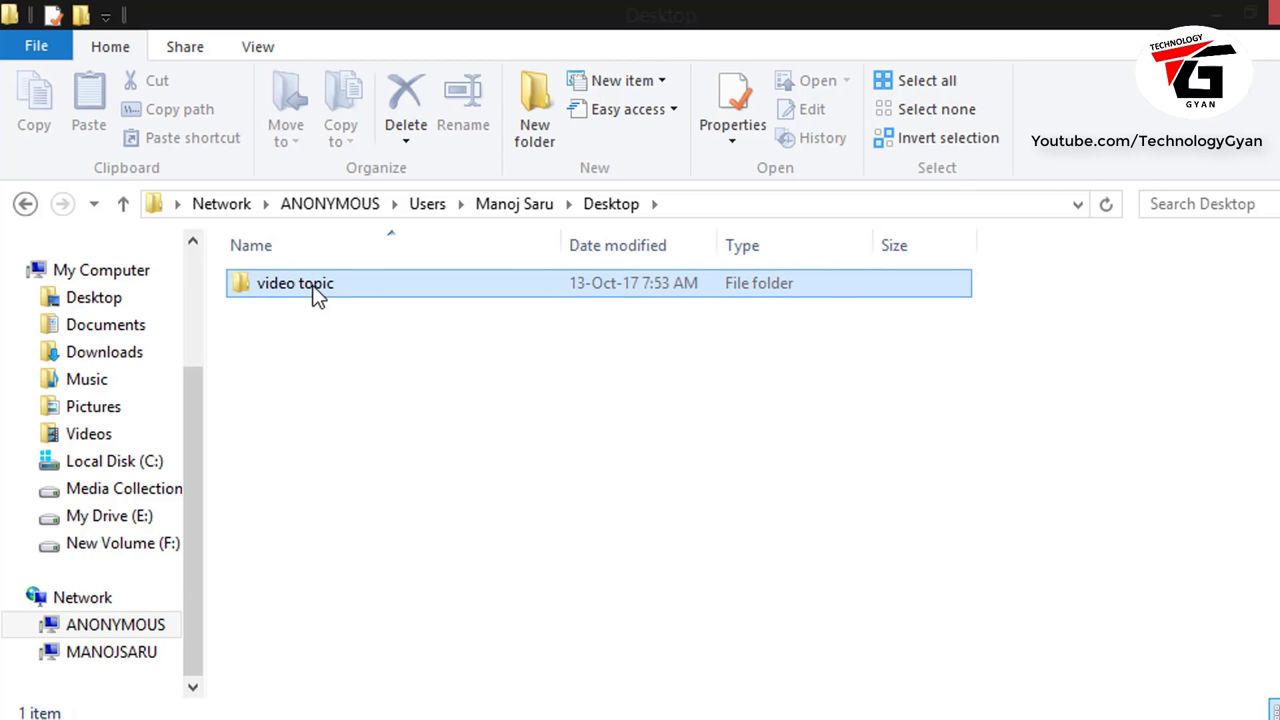
pyautogui.rightClick(313, 285)
pyautogui.click(418, 588)
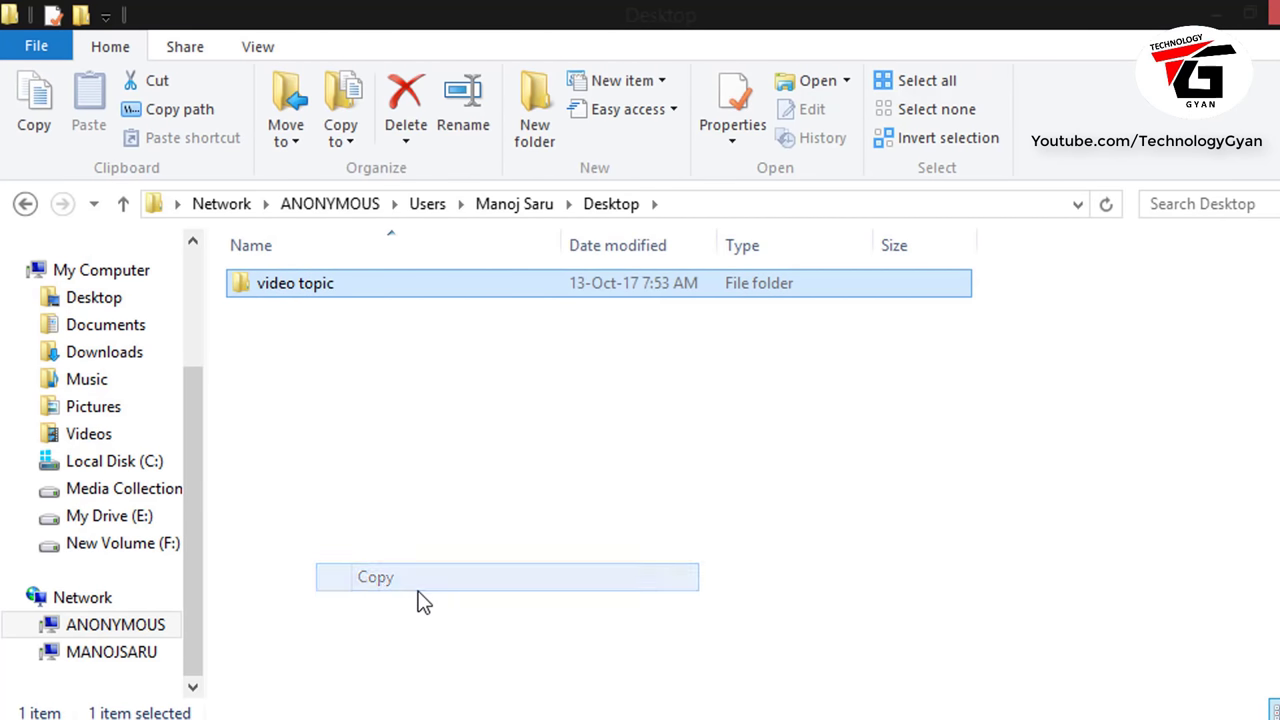